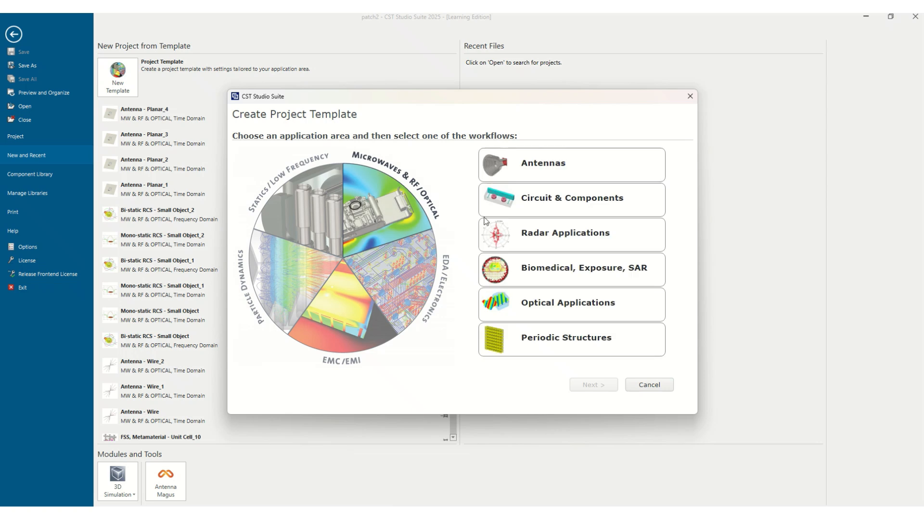
- Set up a planar (patch, slot) antenna project template with the Time Domain solver and mm, GHz and ns units
left_click(565, 165)
left_click(599, 393)
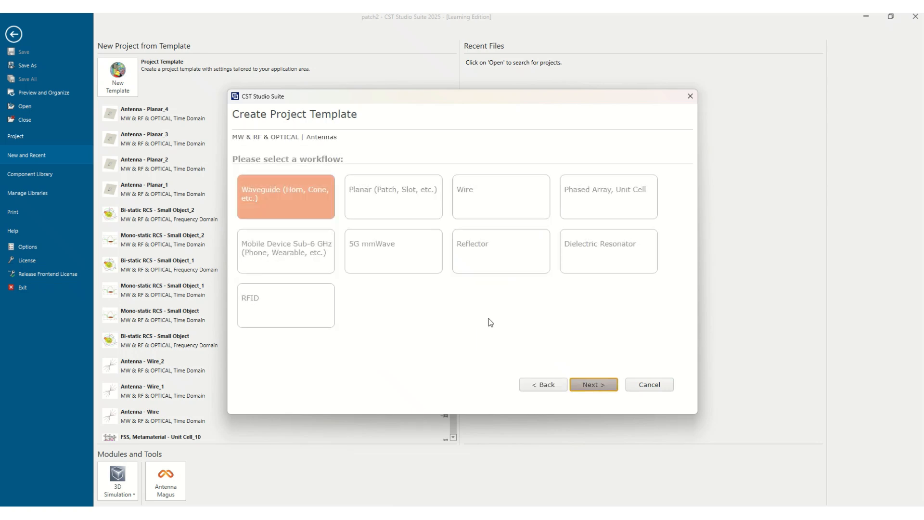
left_click(396, 203)
left_click(594, 385)
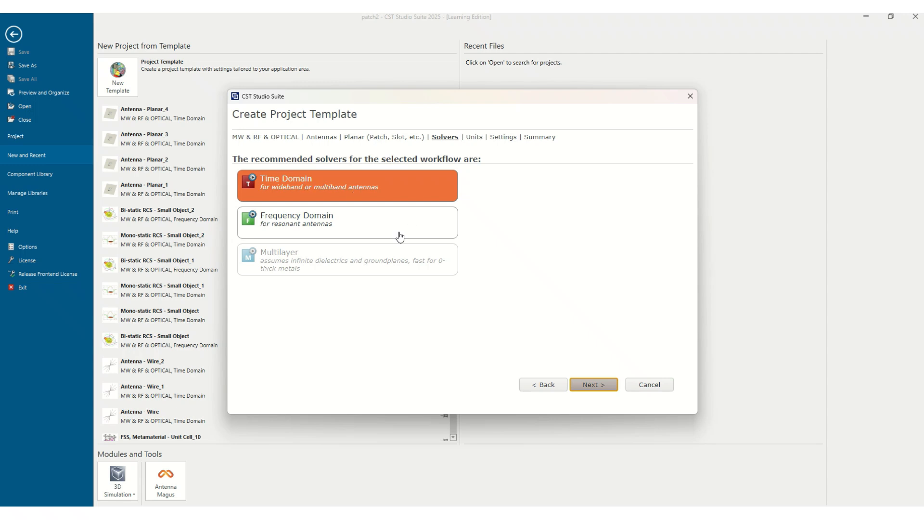
left_click(593, 385)
left_click(590, 387)
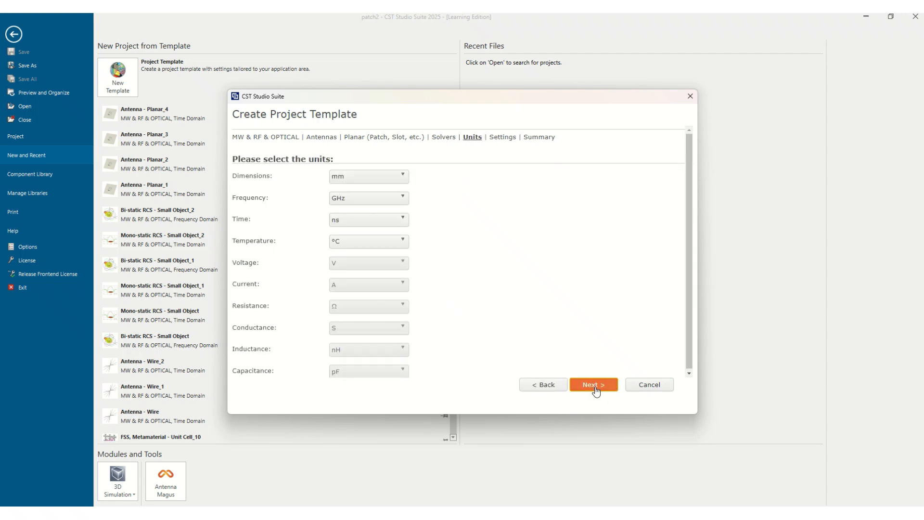
- Set the template's frequency range to 2–3 GHz and finish creating the project
left_click(372, 175)
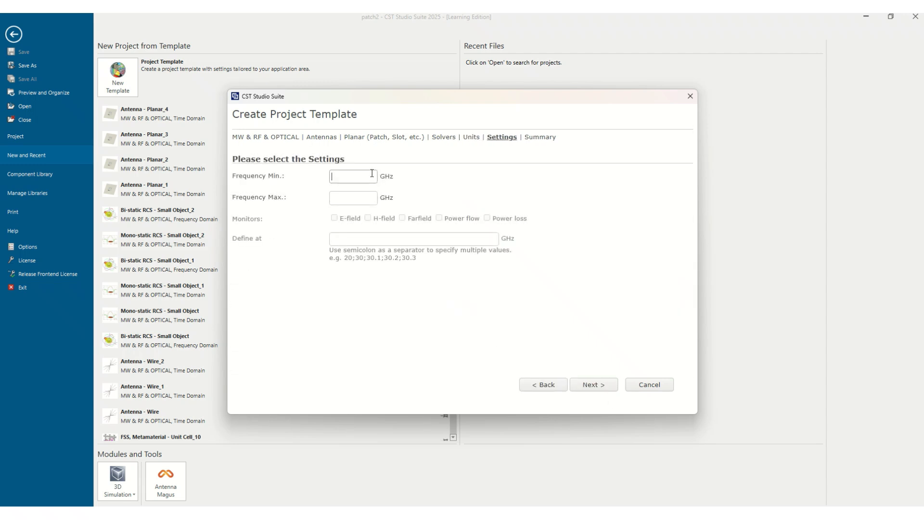
type("2")
left_click(355, 199)
type("3")
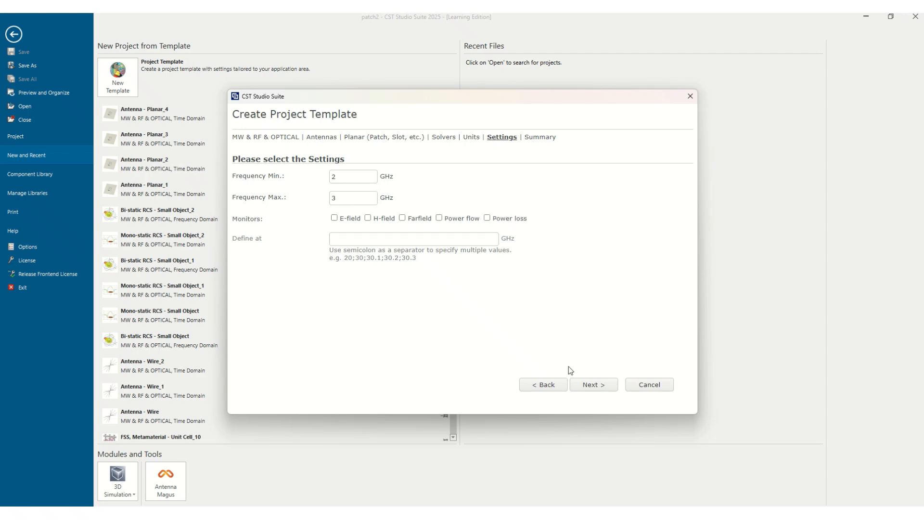
left_click(592, 384)
left_click(593, 385)
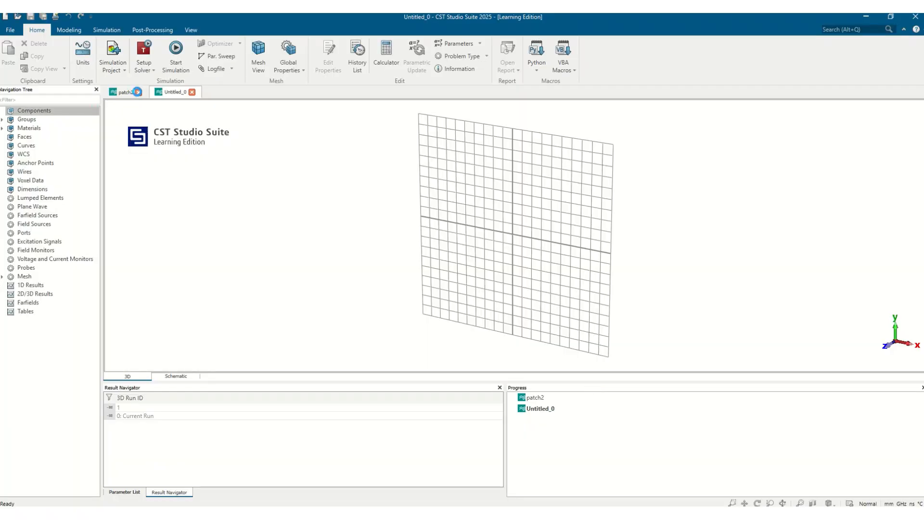
- Close the patch2 project
left_click(138, 92)
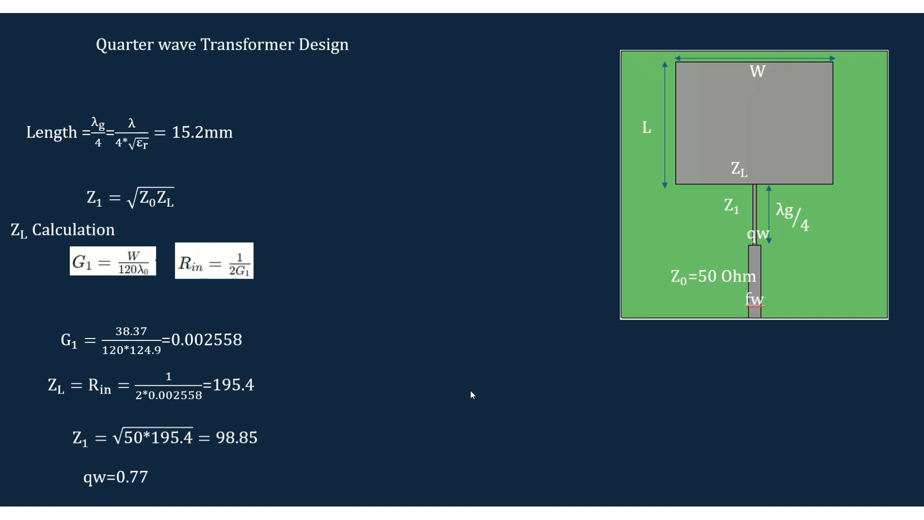
left_click(521, 345)
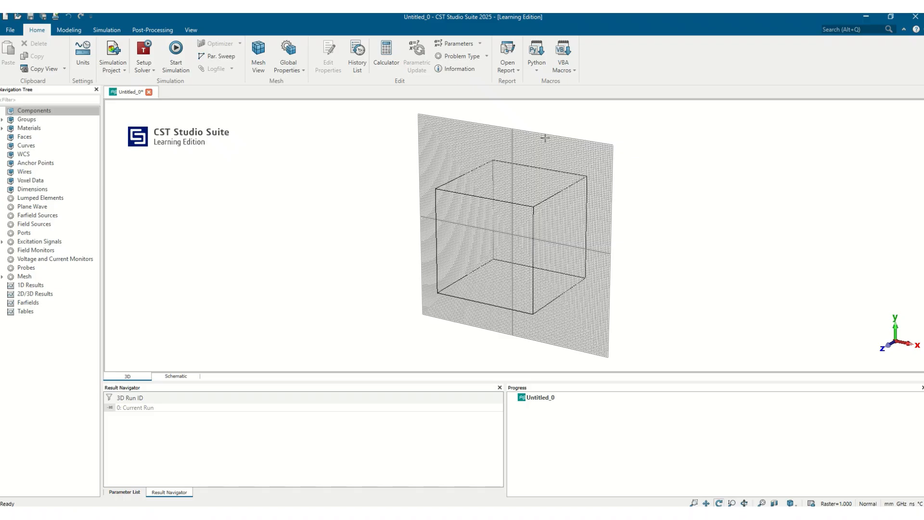
- Define a brick named die with X from -dw/2 to dw/2, Y from dl/2 to dl/2 and Z from 0 to h
left_click(70, 30)
left_click(116, 46)
key("Escape")
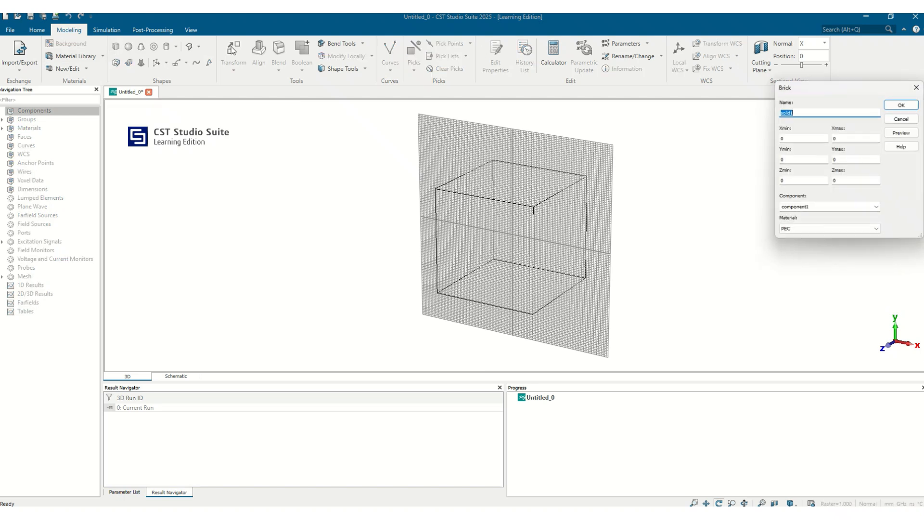
type("die")
key("Tab")
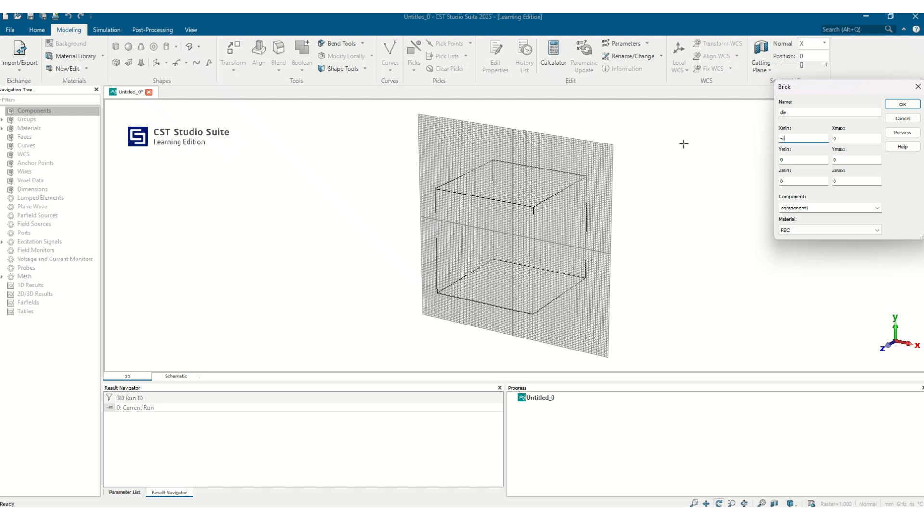
key("Tab")
type("dw/2")
key("Tab")
type("dl/2")
key("Tab")
type("dl/2")
key("Tab")
key("Tab")
- Load FR-4 (lossy) from the material library as the die brick's material
left_click(809, 230)
left_click(814, 244)
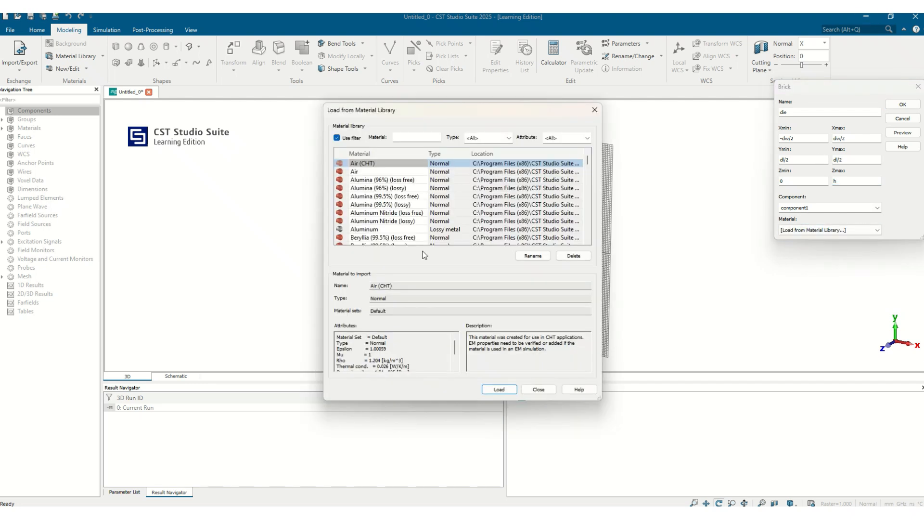
left_click(354, 230)
key("f")
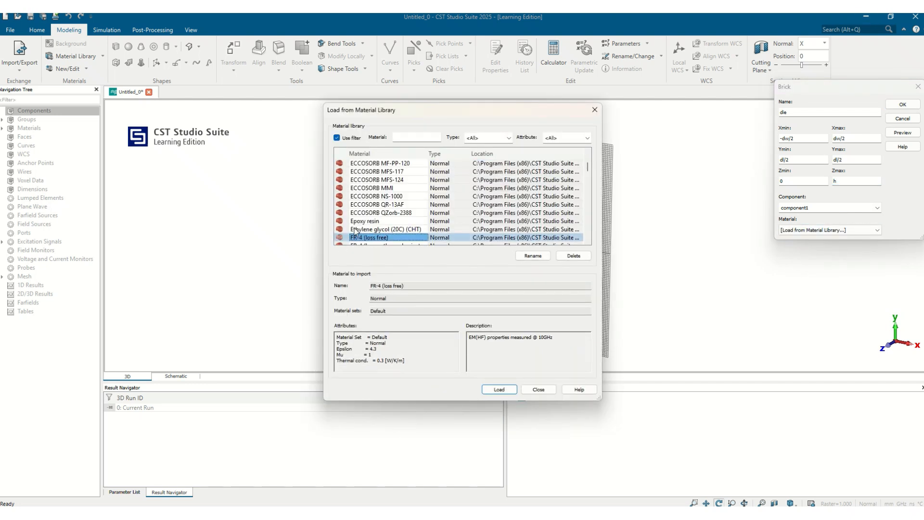
scroll(357, 229, "down", 1)
left_click(372, 230)
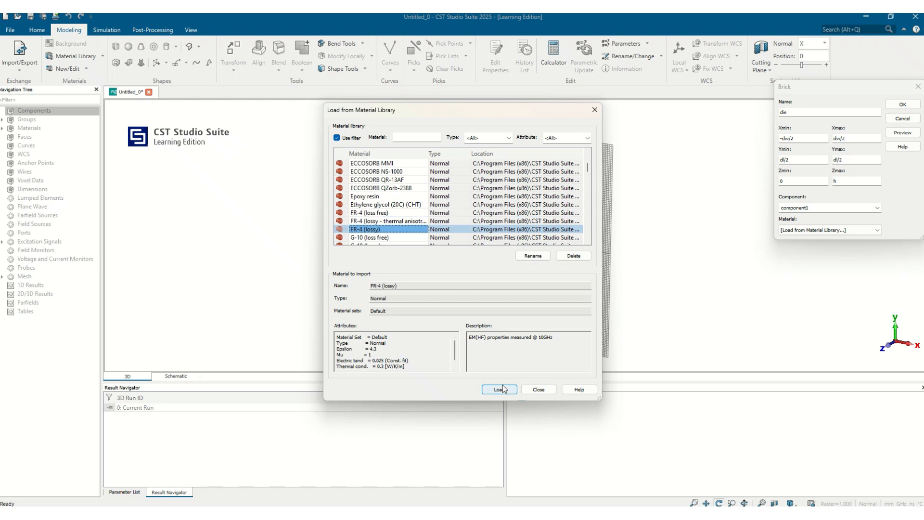
left_click(501, 389)
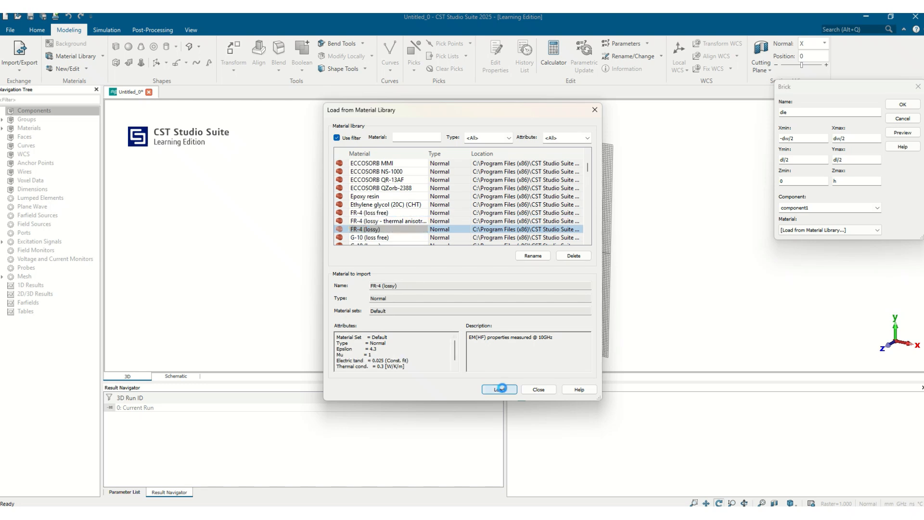
- Create the die brick, defining its missing parameters dw as 80, dl, and h as 1.6
left_click(904, 104)
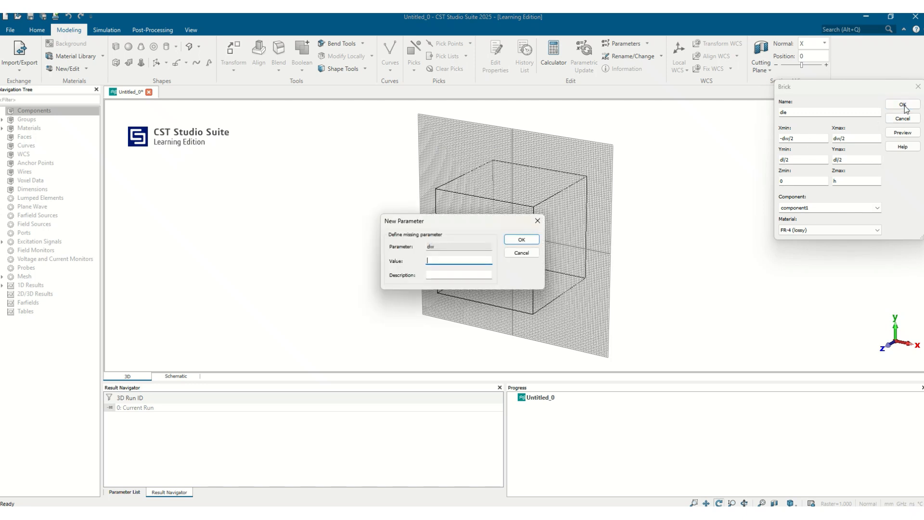
type("80")
left_click(523, 241)
type("7")
left_click(522, 241)
type("1.6")
left_click(525, 240)
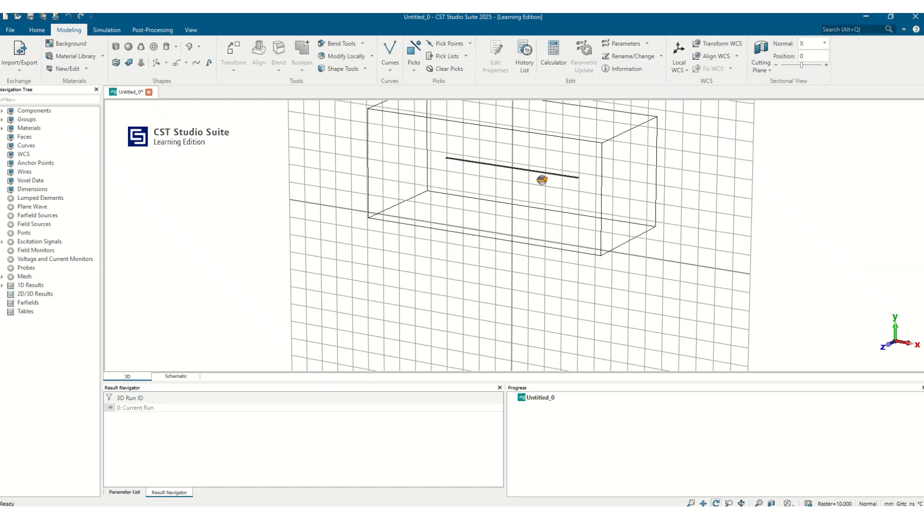
- Edit the die brick's definition so that its Ymin is -dl/2
left_click(2, 111)
left_click(9, 119)
double_click(35, 128)
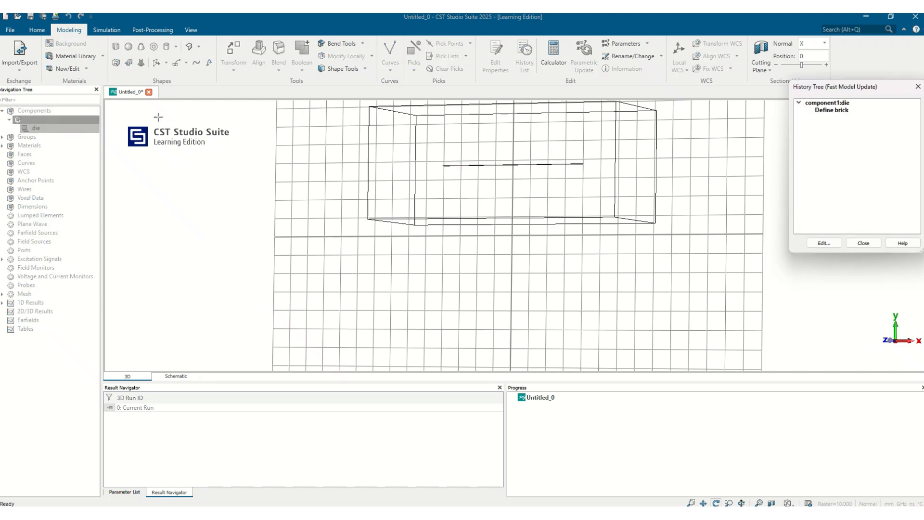
double_click(834, 111)
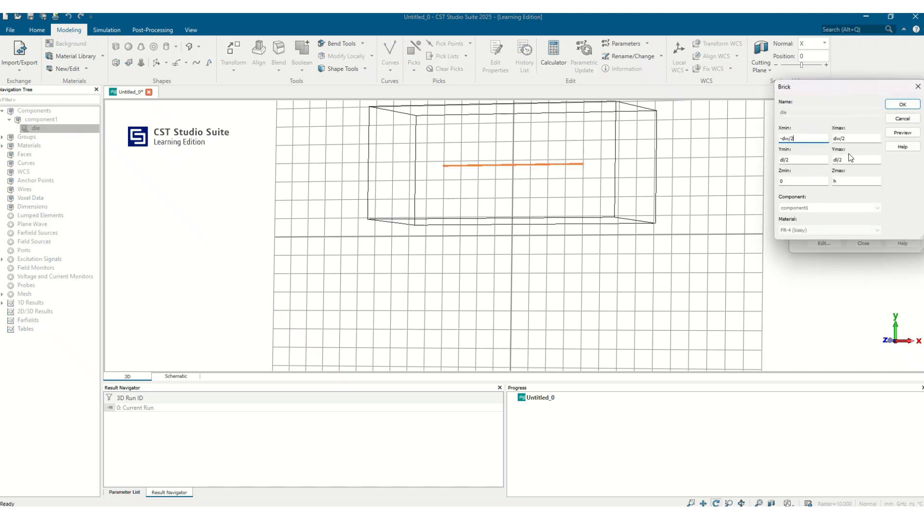
left_click(780, 160)
type("-")
left_click(904, 104)
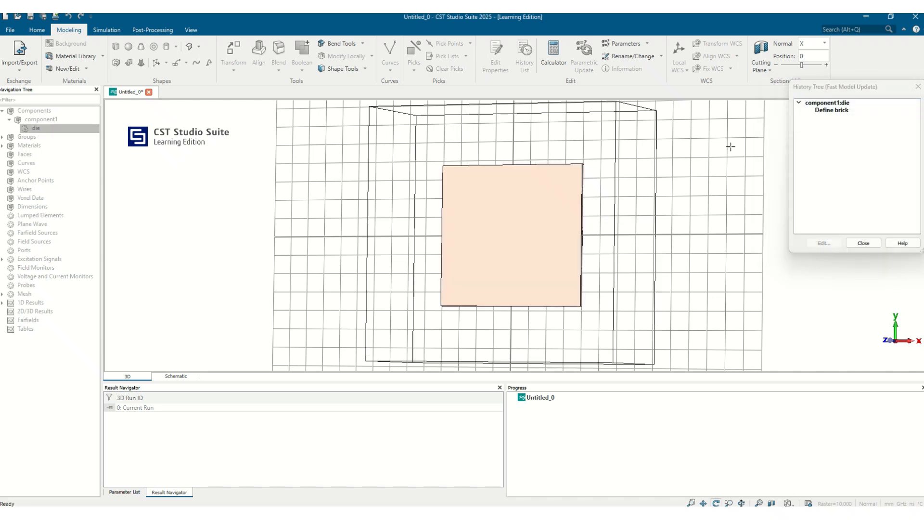
left_click(863, 243)
- Define a brick named gnd with X from -dw/2 to dw/2, Y from dl/2 to -dl/2 and both Z limits at 0
left_click_drag(722, 226, 585, 258)
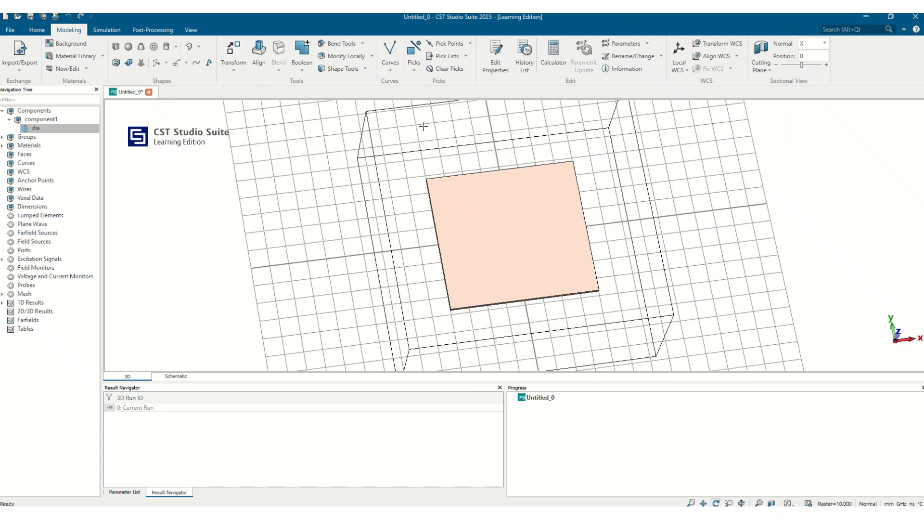
left_click(116, 44)
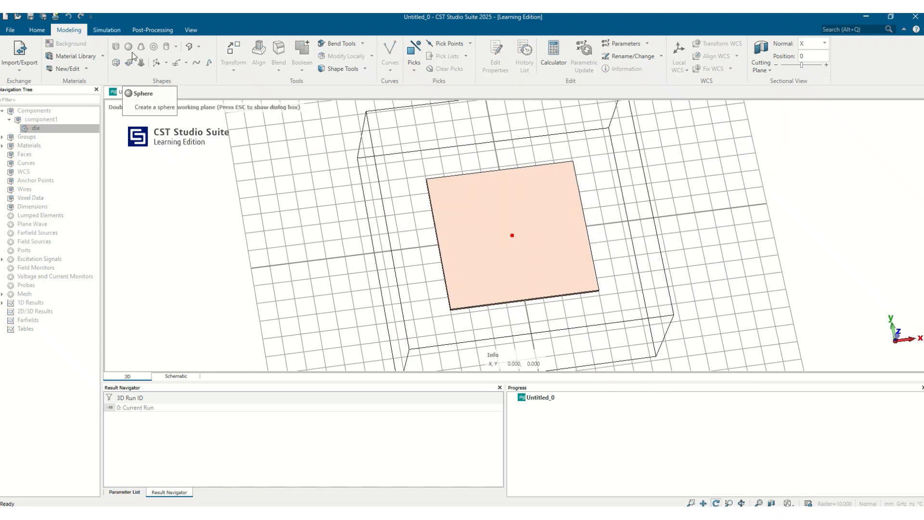
key("Escape")
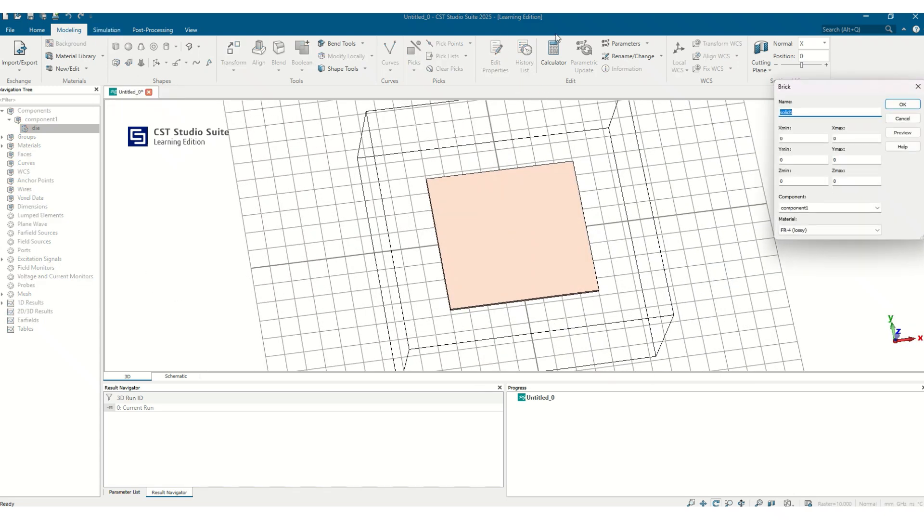
type("gnd")
key("Tab")
type("-dw/2")
key("Tab")
type("dw")
key("Tab")
type("d")
key("Tab")
type("-d")
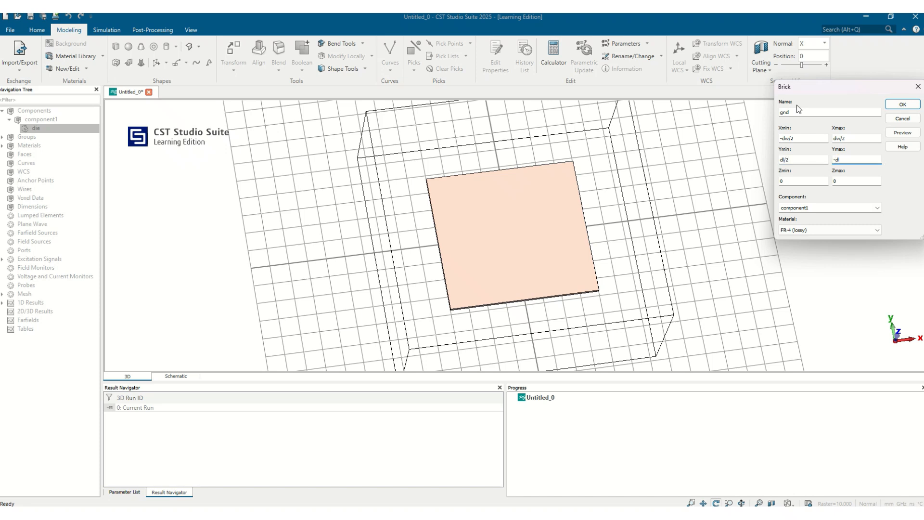
key("Tab")
- Assign PEC to the gnd brick and create it
left_click(834, 232)
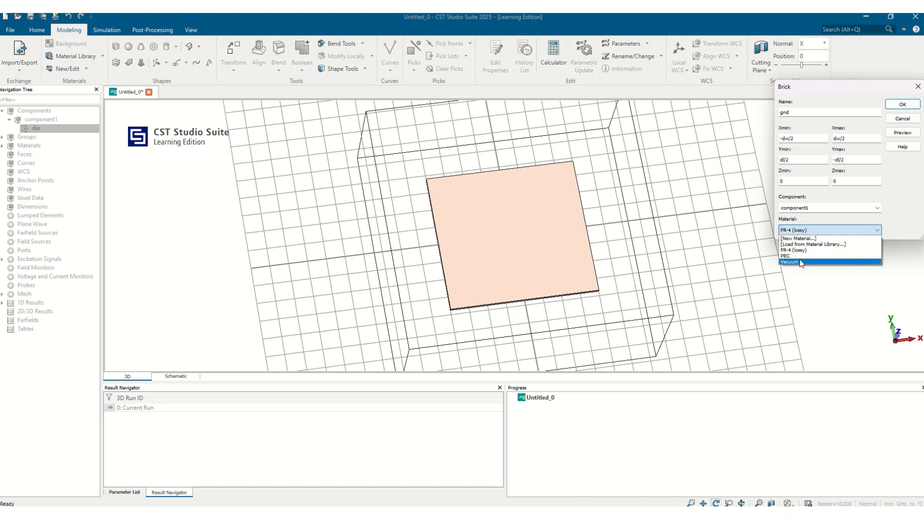
left_click(800, 255)
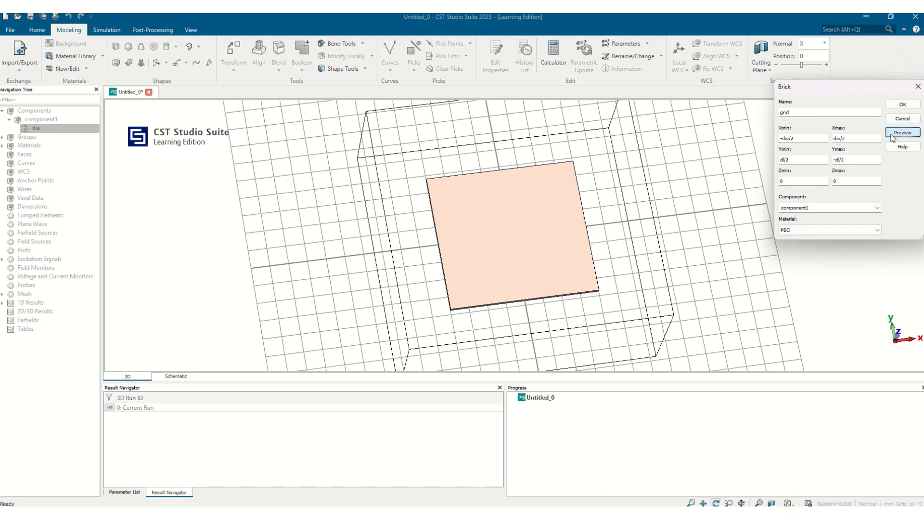
left_click_drag(479, 231, 635, 144)
left_click(903, 104)
left_click_drag(536, 270, 435, 360)
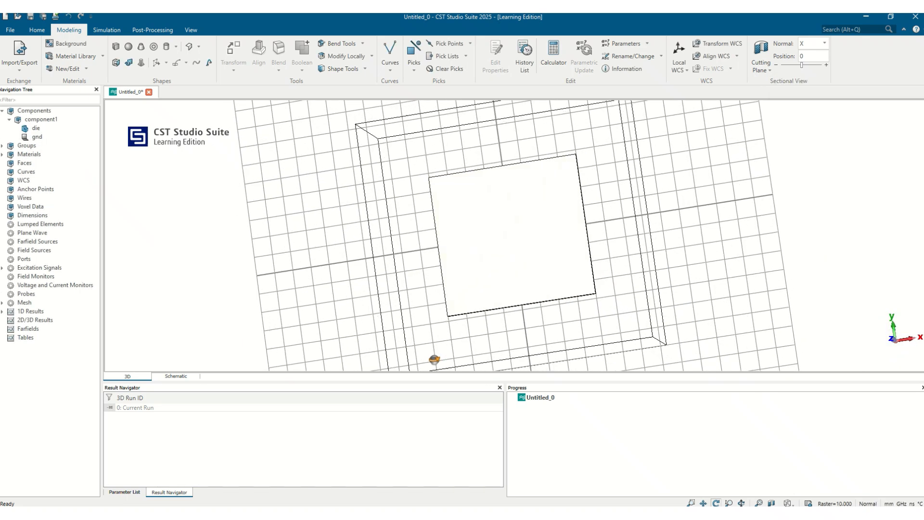
- Start a new brick named patch with X from -w/2 to w/2
left_click(115, 46)
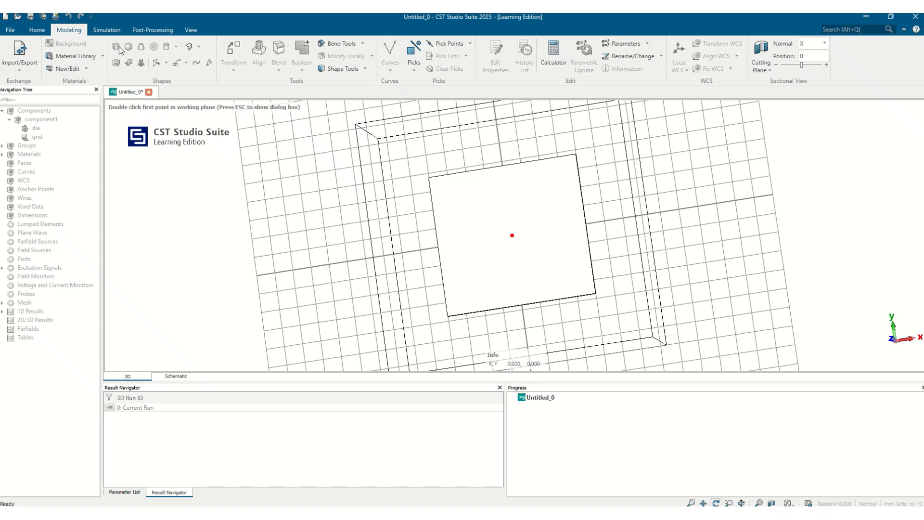
key("Escape")
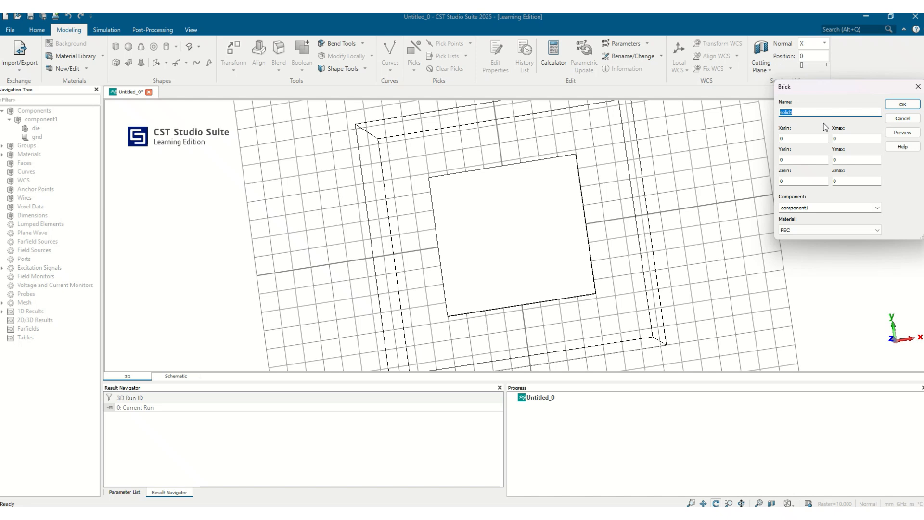
type("pat")
left_click(807, 137)
left_click_drag(786, 141, 694, 124)
type("-w/2")
key("Tab")
type("w/2")
key("Tab")
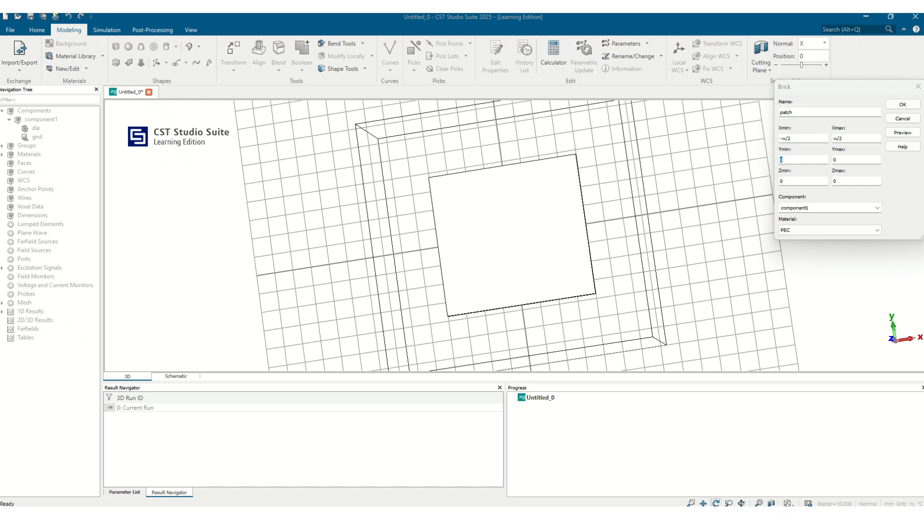
- Set the patch brick's Y range from -l/2 to l/2 and its Z range from h to h+0.035
left_click(804, 161)
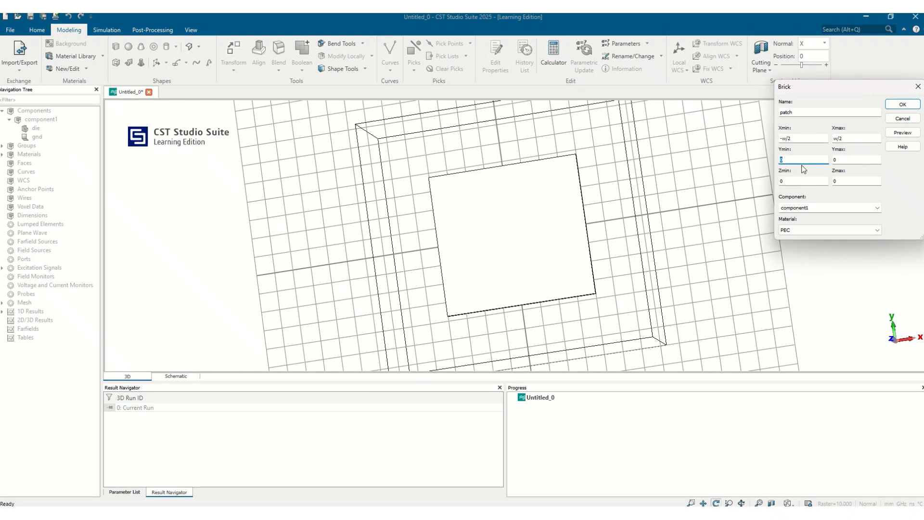
type("-l/2")
key("Tab")
type("l/2")
key("Tab")
type("h")
key("Tab")
type("h+0.035")
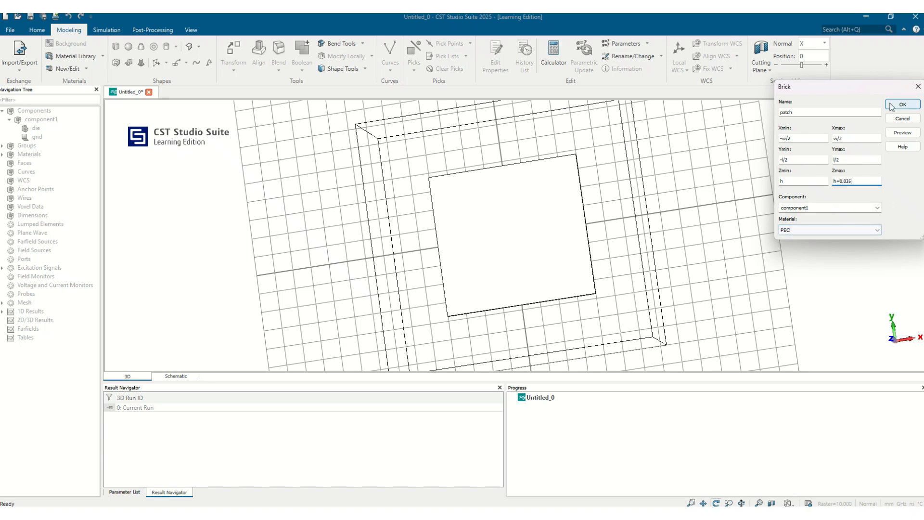
- Define the parameters w as 38.37 and l as 29.76, and create the PEC patch brick
left_click(903, 133)
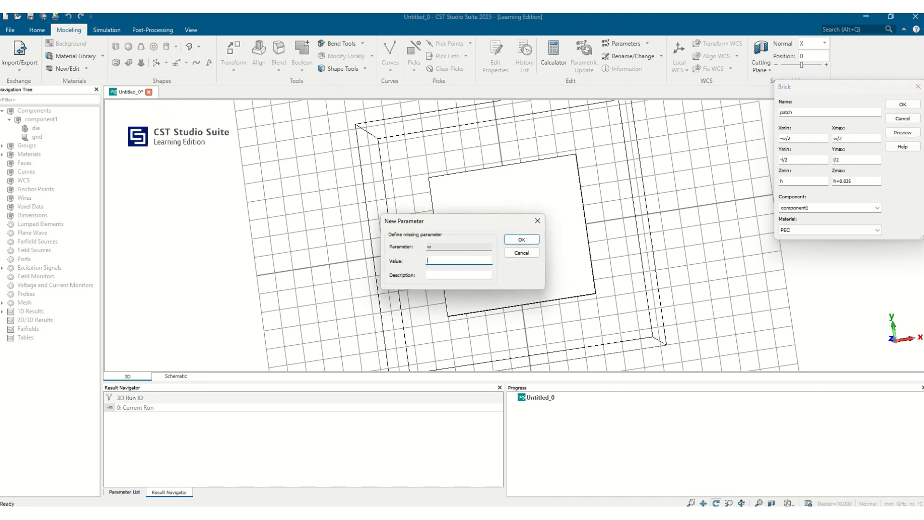
type("38.37")
left_click(522, 242)
type("29.76")
left_click(522, 240)
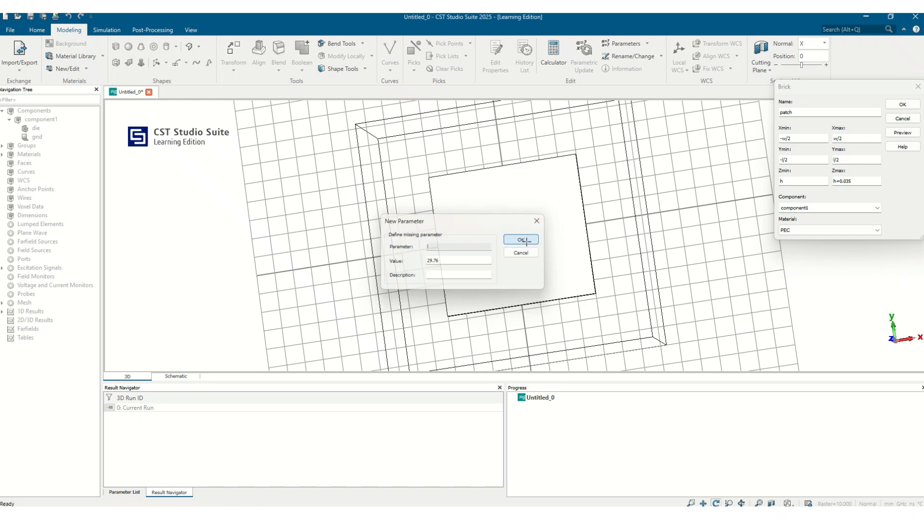
left_click(902, 106)
left_click_drag(537, 240, 512, 268)
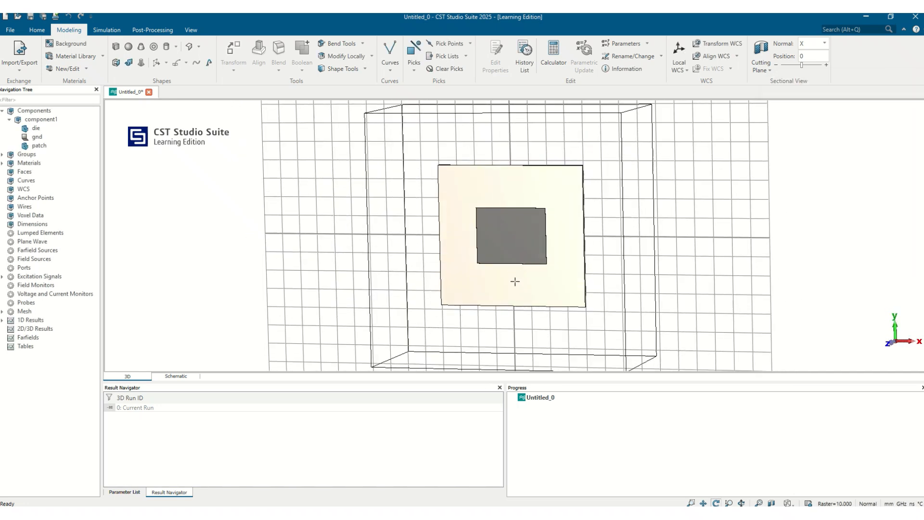
left_click_drag(505, 268, 540, 239)
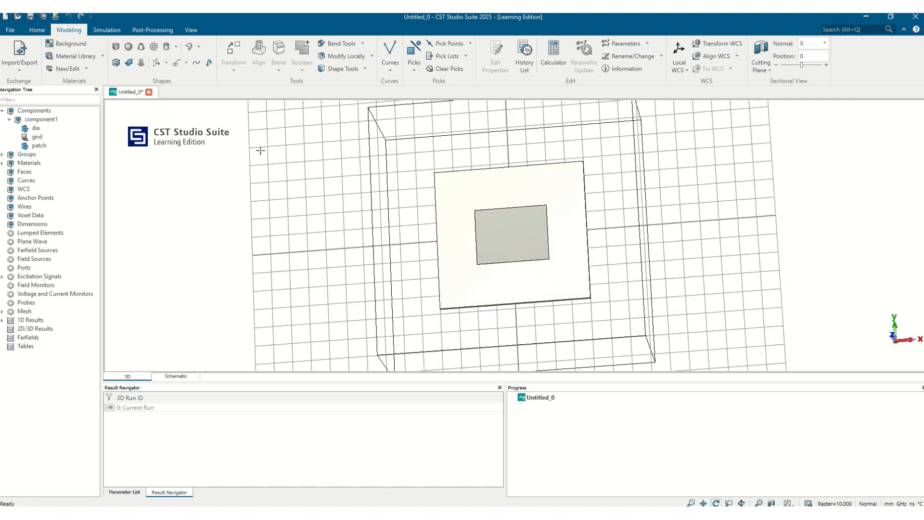
- Start a new brick named qw with X from -qw/2 to qw/2
left_click(117, 48)
key("Escape")
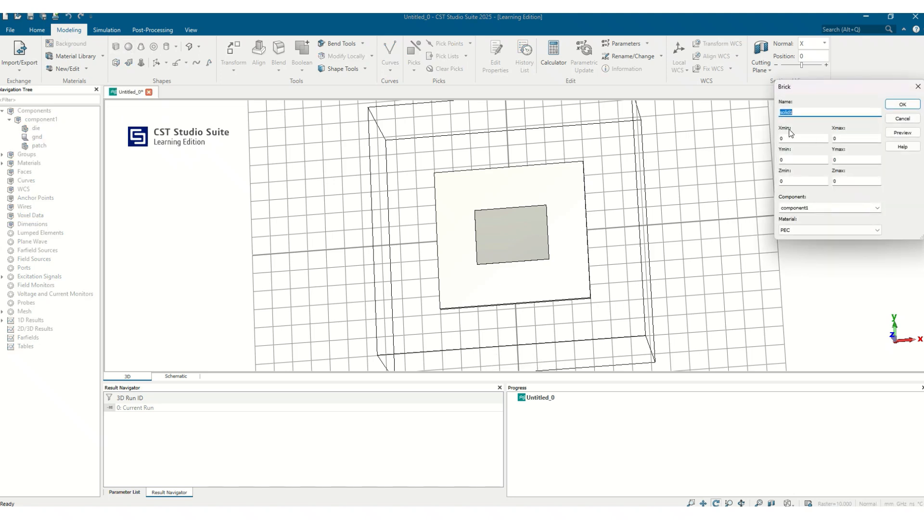
type("qw")
key("Tab")
key("BackSpace")
type("-qw/2")
key("Tab")
type("qw/2")
key("Tab")
- Set the qw brick's Y range from -l/2 to -l/2-qwl and its Z range from h to h+0.035
type("-l/2")
key("Tab")
left_click(783, 159)
left_click(840, 161)
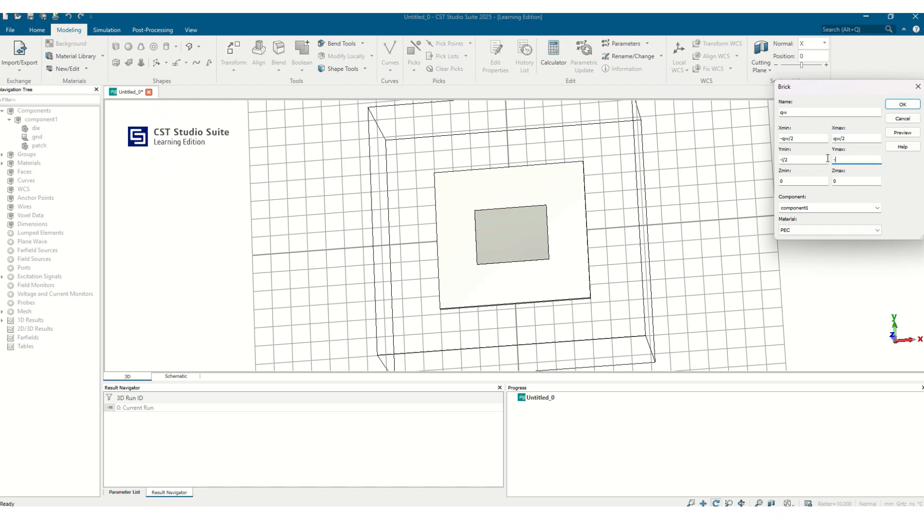
type("-l/2")
type("-qw")
type("l")
key("Tab")
type("h")
key("Tab")
type("h+0.035")
- Define the parameters qw as 0.72 and qwl as 15.2, and create the PEC qw brick
left_click(903, 132)
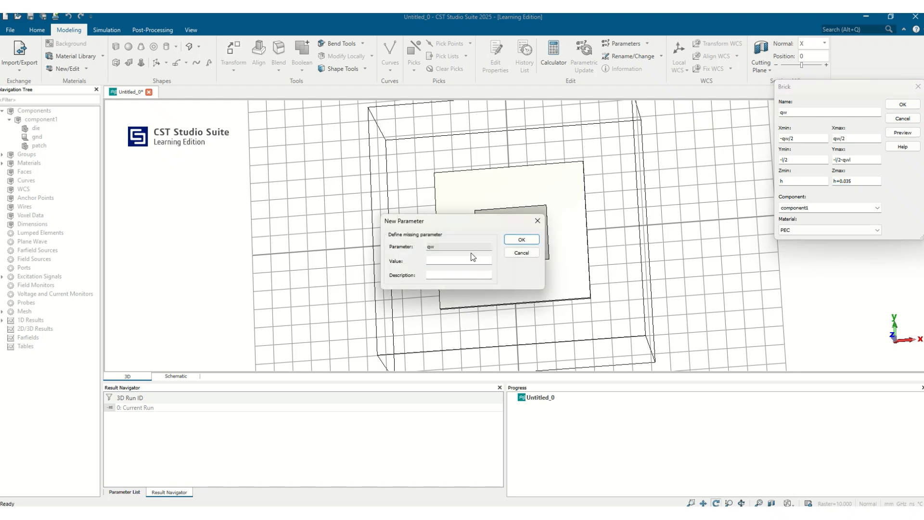
type("0.72")
left_click(515, 240)
left_click(461, 257)
type("15.2")
left_click(521, 240)
scroll(539, 265, "up", 2)
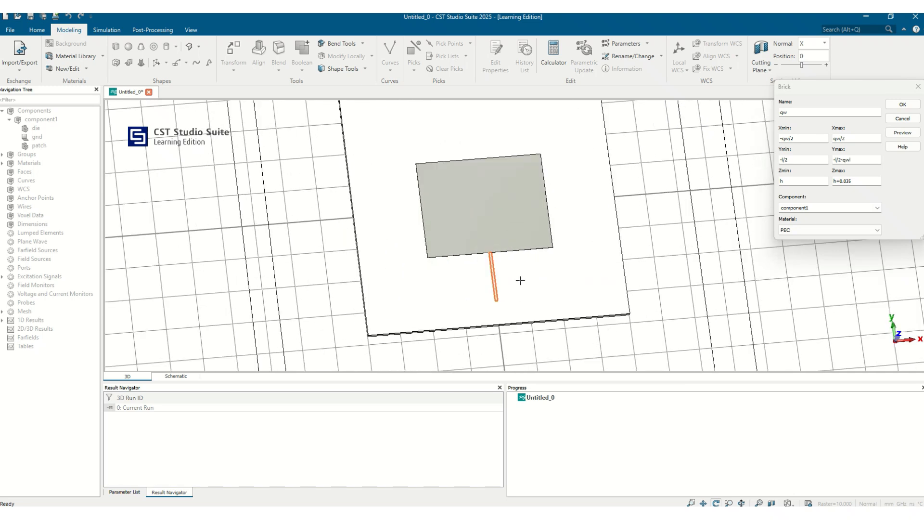
left_click(903, 104)
- Start a new brick named fw with X from -fw/2 to fw/2
left_click_drag(548, 289, 506, 336)
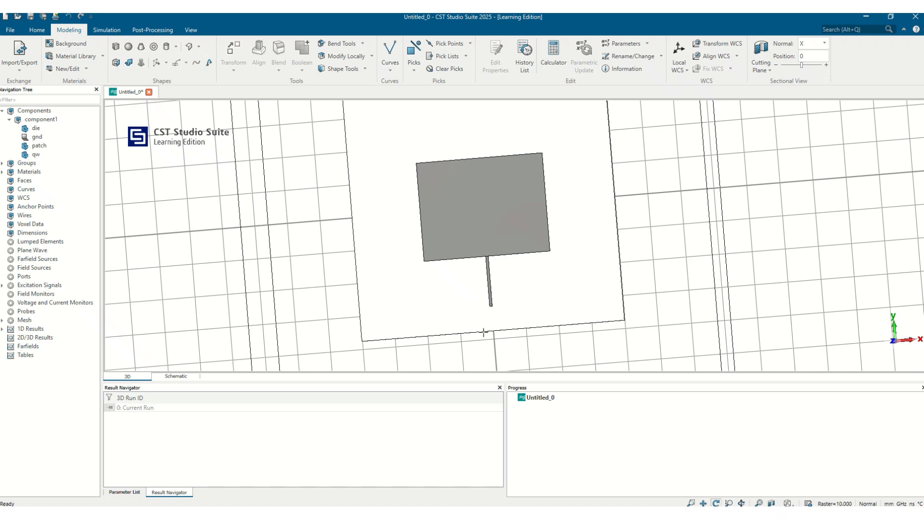
left_click(115, 47)
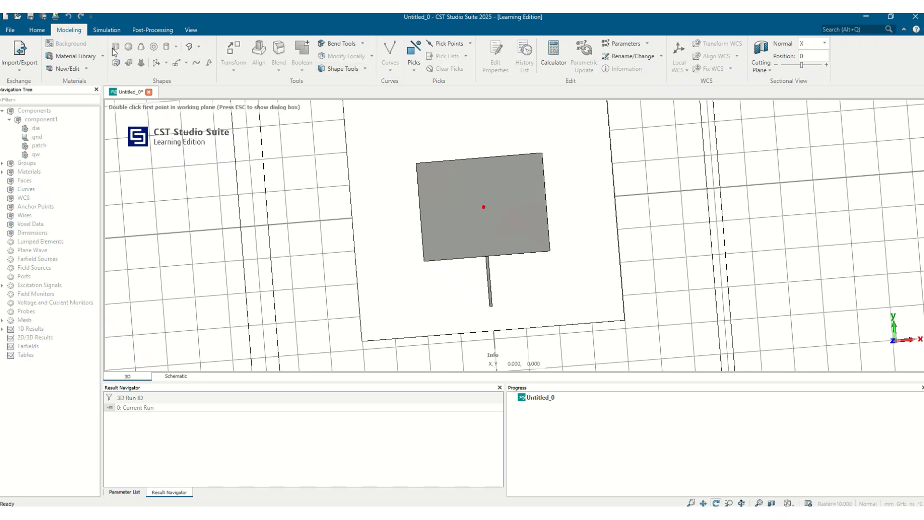
key("Escape")
type("fw")
key("Tab")
type("-fw/2")
key("Tab")
type("fw/2")
key("Tab")
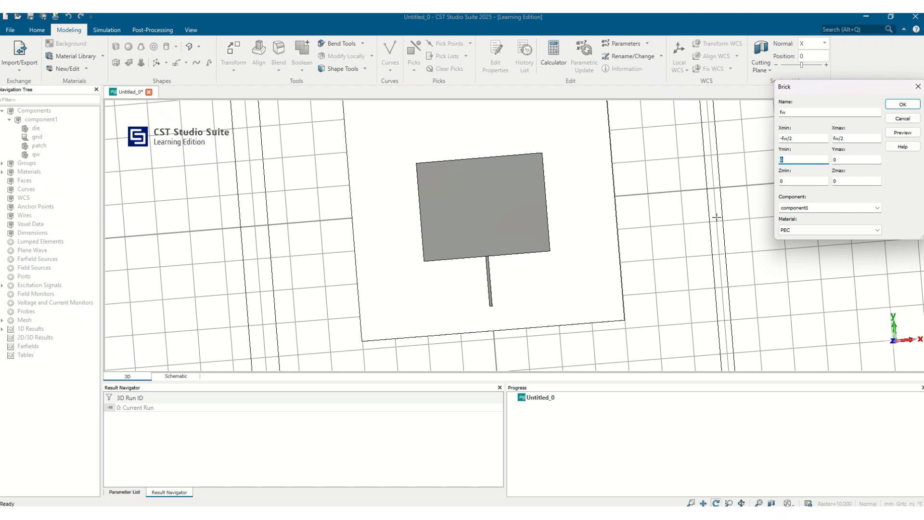
- Set the fw brick's Y range from -l/2-qwl to -d/2 and its Z range from h to h+0.035
type("-l/2-qwl")
key("Tab")
type("-d/2")
key("Tab")
type("h")
key("Tab")
type("h+0.035")
- Define the parameter fw as 3.13 and cancel the definition of the mistyped parameter d
left_click(899, 137)
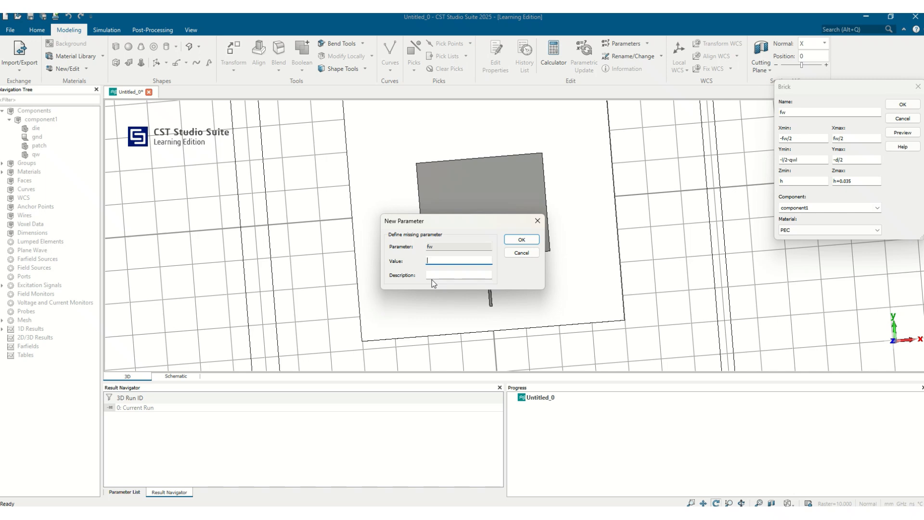
type("3.13")
left_click(521, 239)
left_click(463, 260)
left_click(522, 253)
- Correct the fw brick's Ymax to -dl/2 and create the PEC brick
left_click(892, 188)
double_click(846, 160)
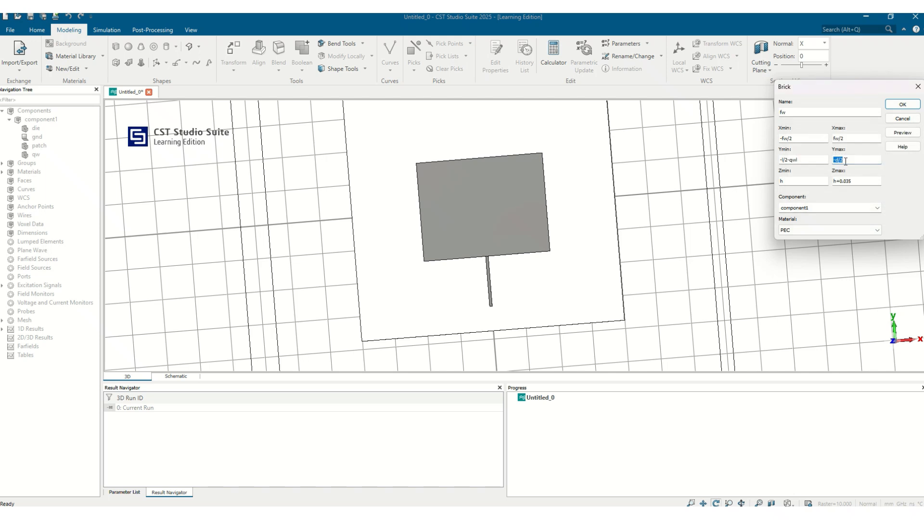
left_click(839, 160)
left_click(917, 133)
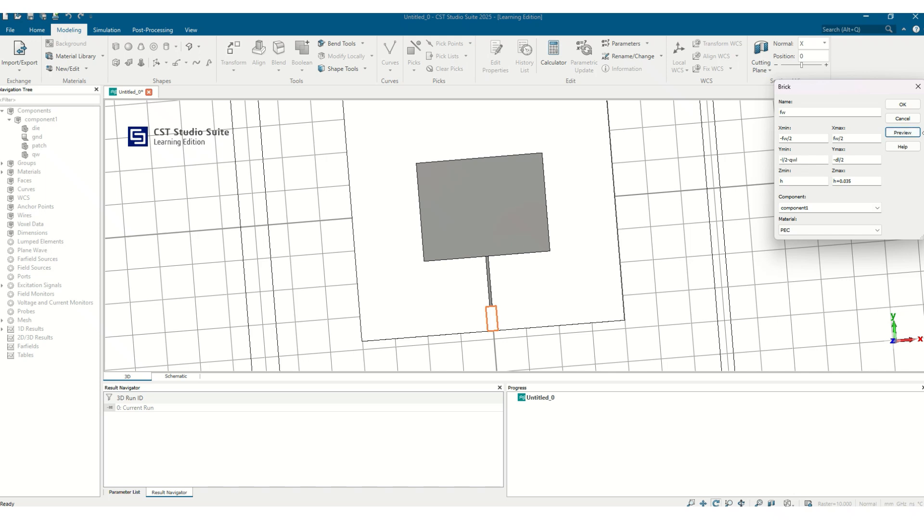
left_click(903, 105)
- Pick the thin end face of the fw feed line at the substrate edge
left_click_drag(613, 238, 479, 260)
scroll(480, 259, "up", 10)
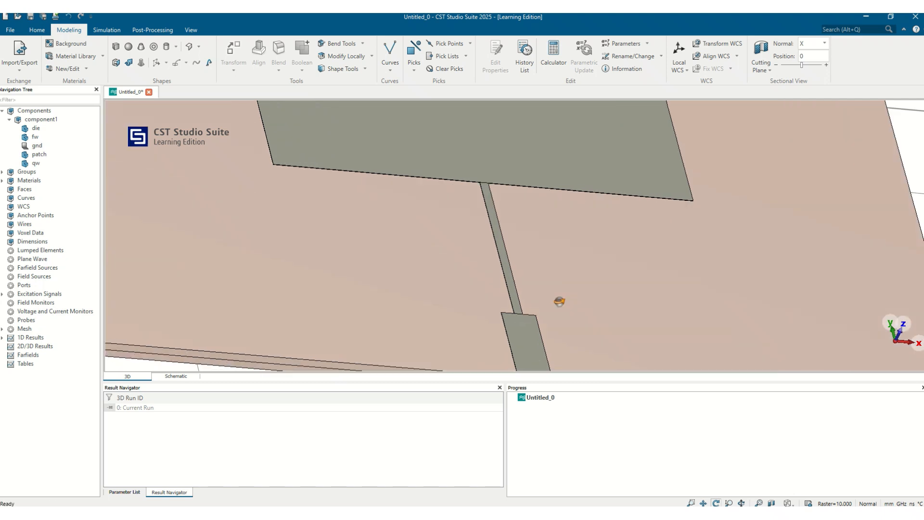
left_click_drag(560, 301, 562, 269)
scroll(523, 307, "up", 6)
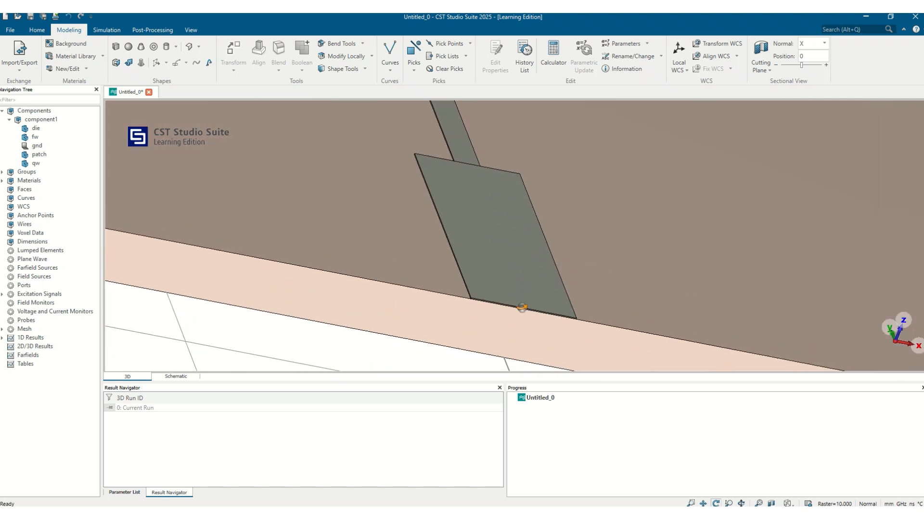
left_click_drag(523, 307, 504, 274)
scroll(509, 216, "up", 5)
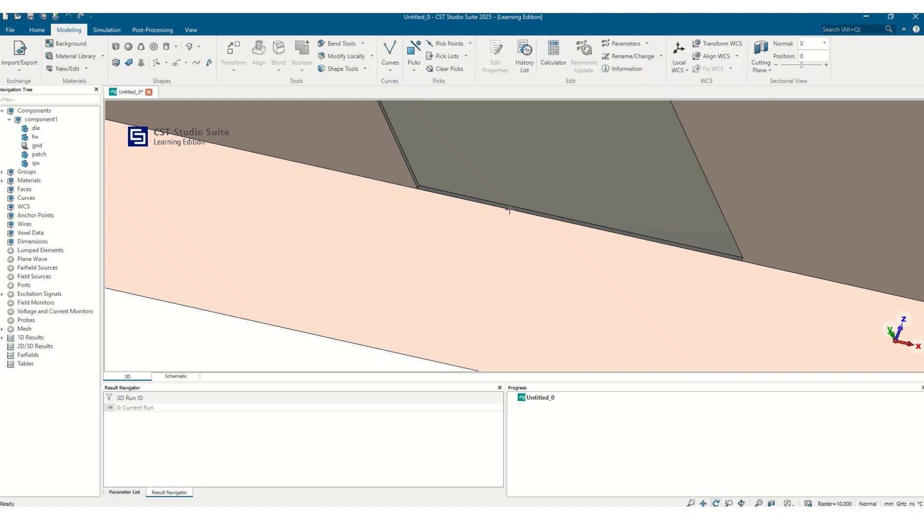
key("f")
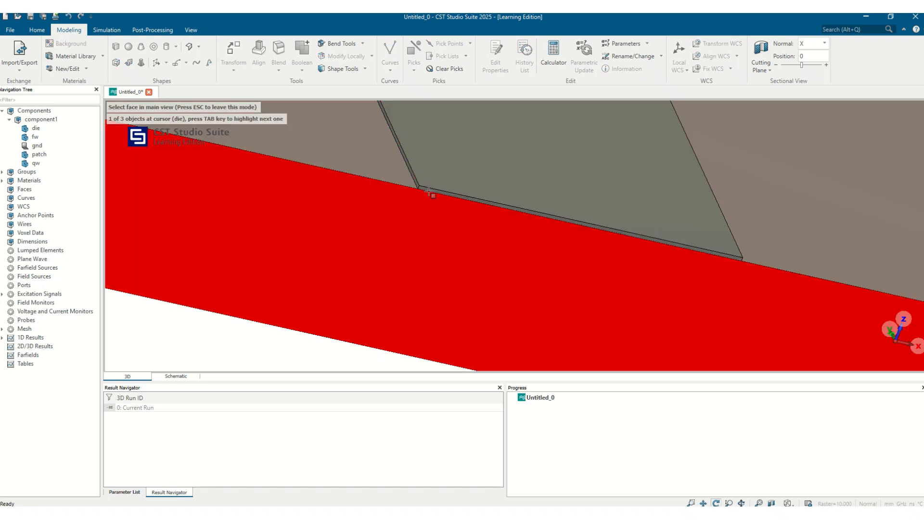
double_click(431, 190)
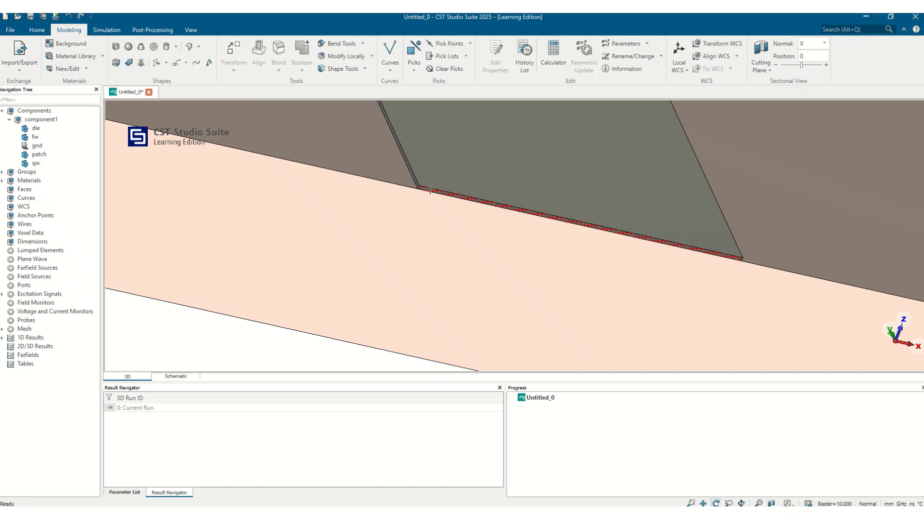
- Calculate the microstrip port extension coefficient with the solver ports macro and construct the waveguide port from the picked face
key("space")
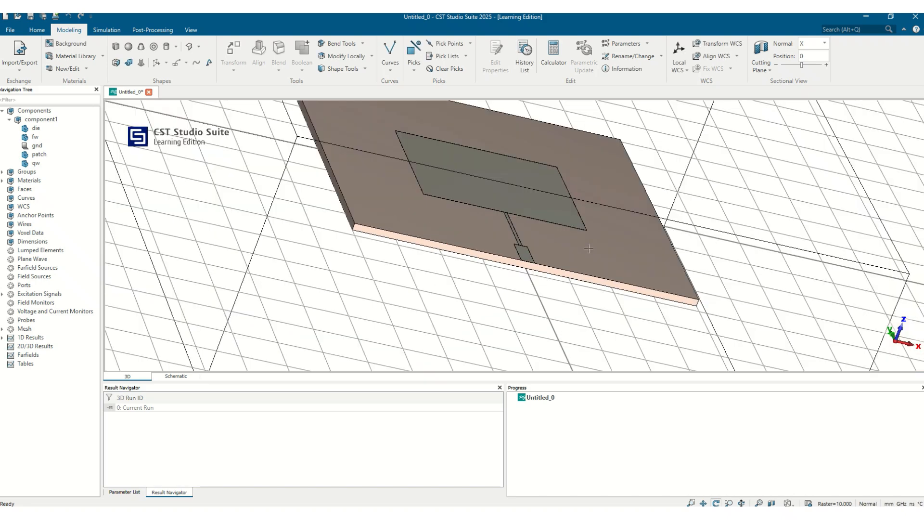
left_click(37, 31)
left_click(573, 73)
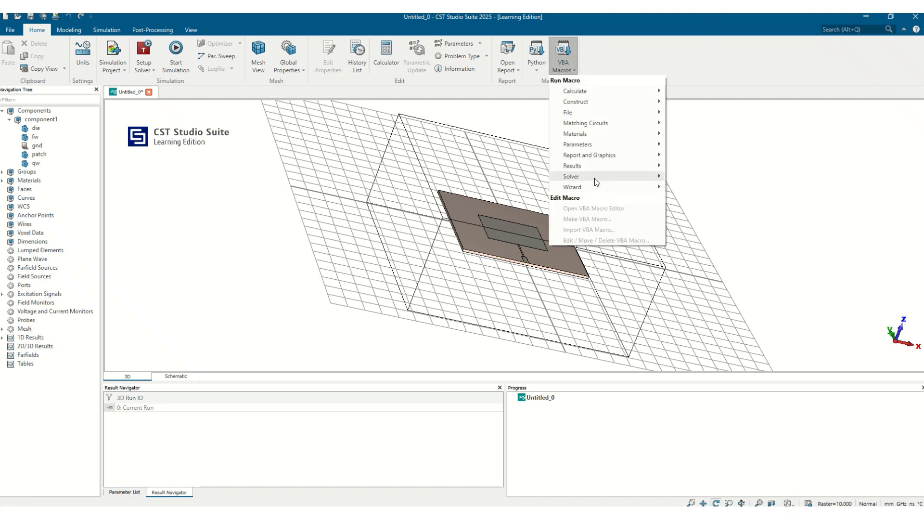
mouse_move(647, 176)
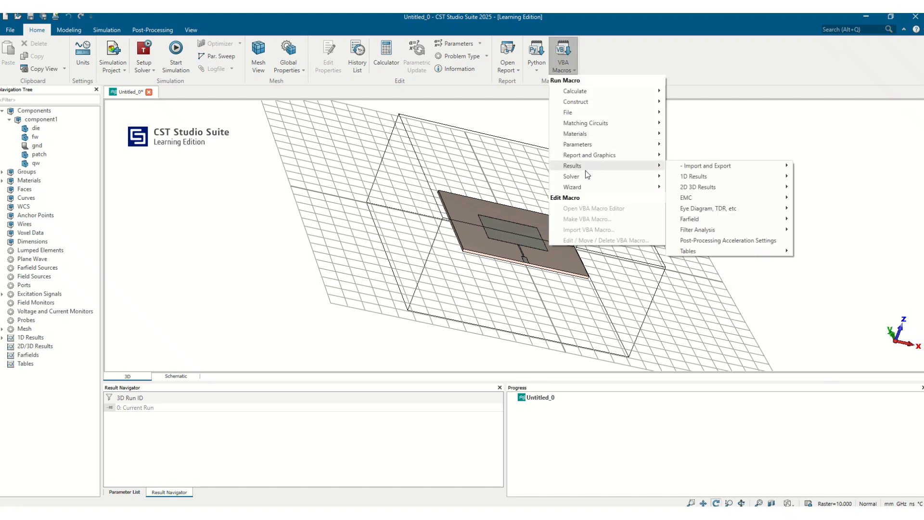
mouse_move(693, 284)
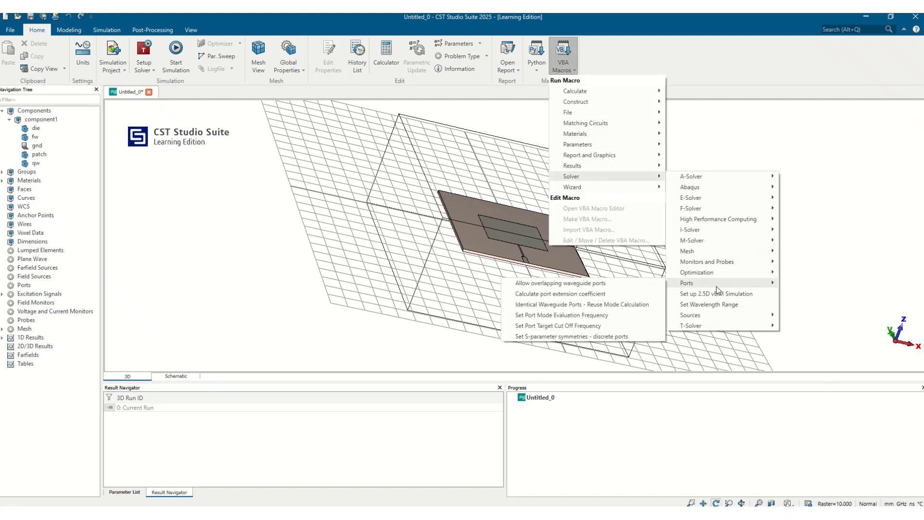
left_click(585, 293)
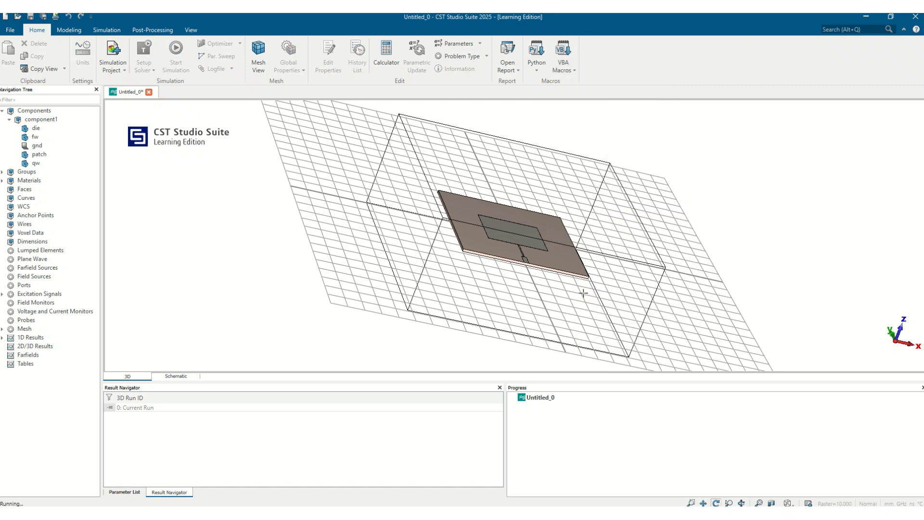
left_click_drag(593, 172, 680, 205)
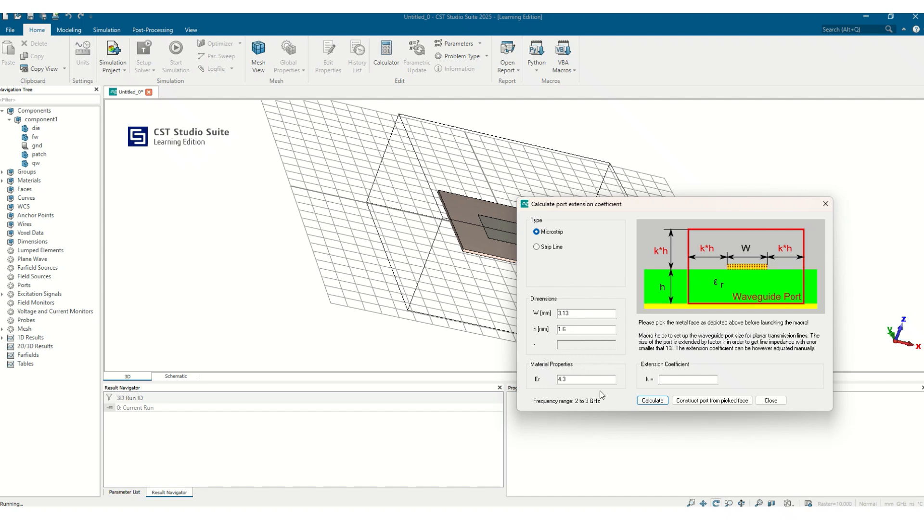
left_click(702, 402)
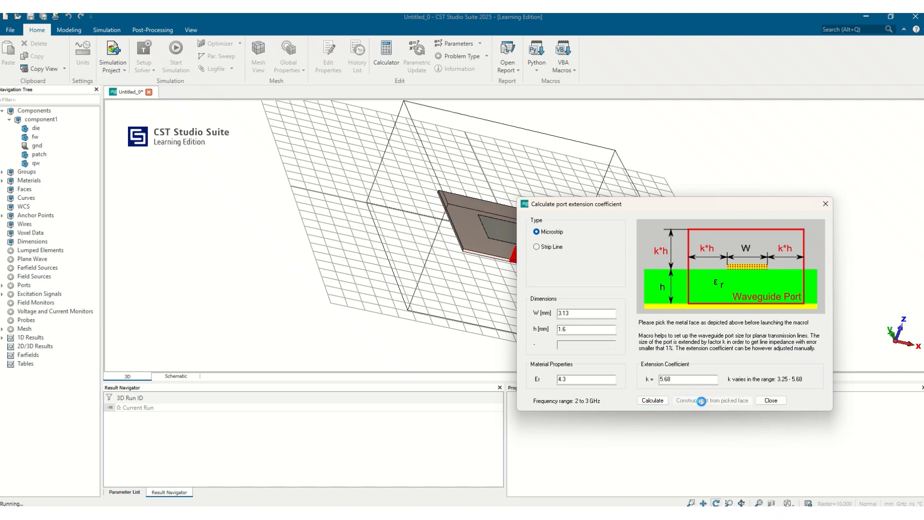
left_click(825, 204)
left_click_drag(606, 220, 529, 318)
scroll(505, 275, "up", 4)
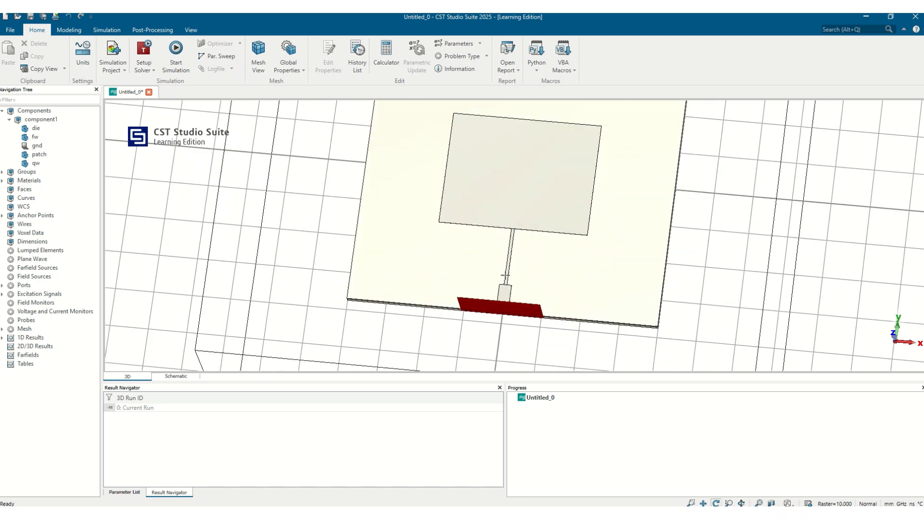
- Review the background properties, boundary conditions and PML boundary settings, closing each without changes
left_click(106, 30)
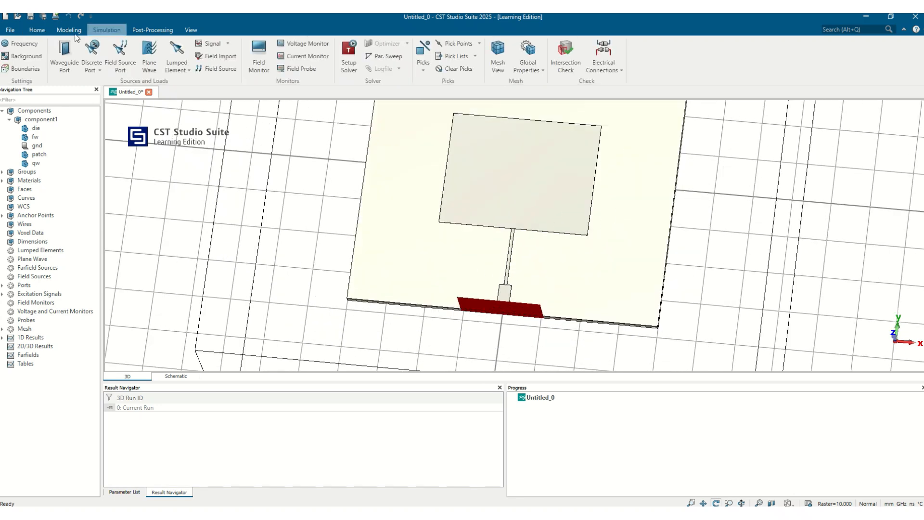
left_click(22, 56)
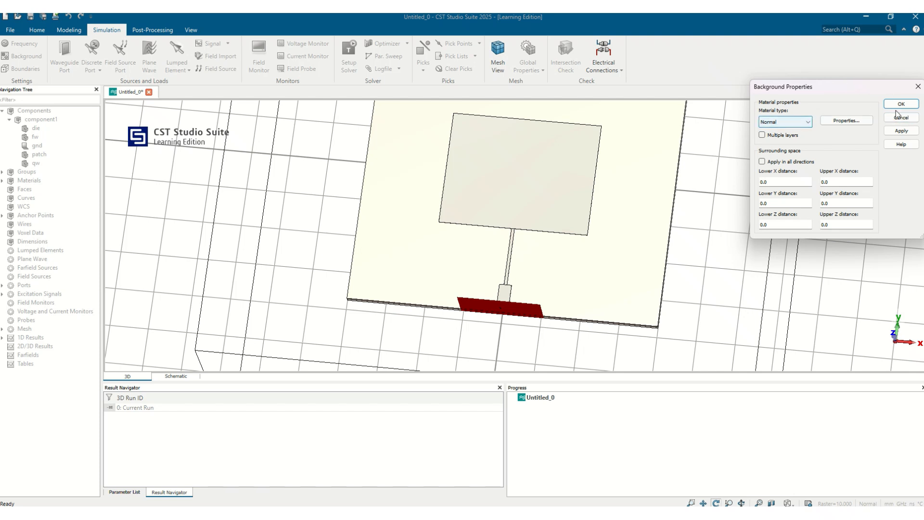
left_click(900, 118)
left_click(22, 68)
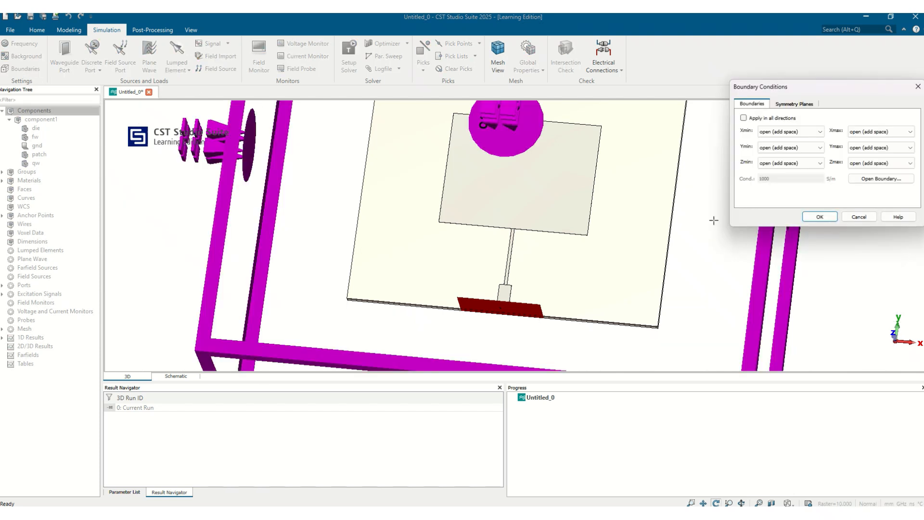
left_click(882, 178)
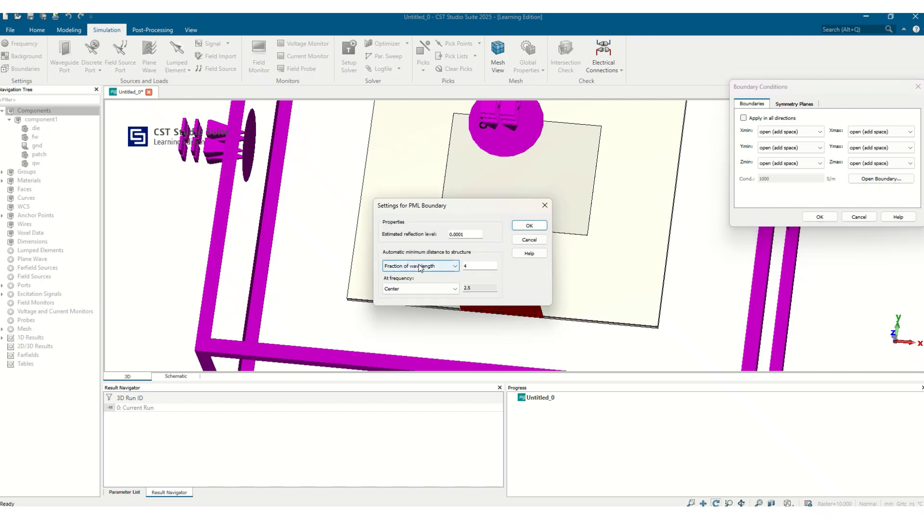
left_click(529, 240)
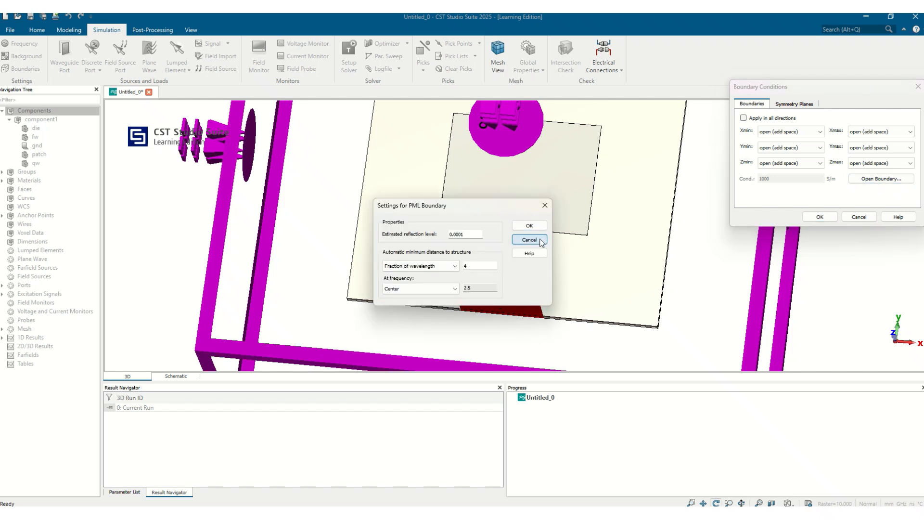
left_click(857, 219)
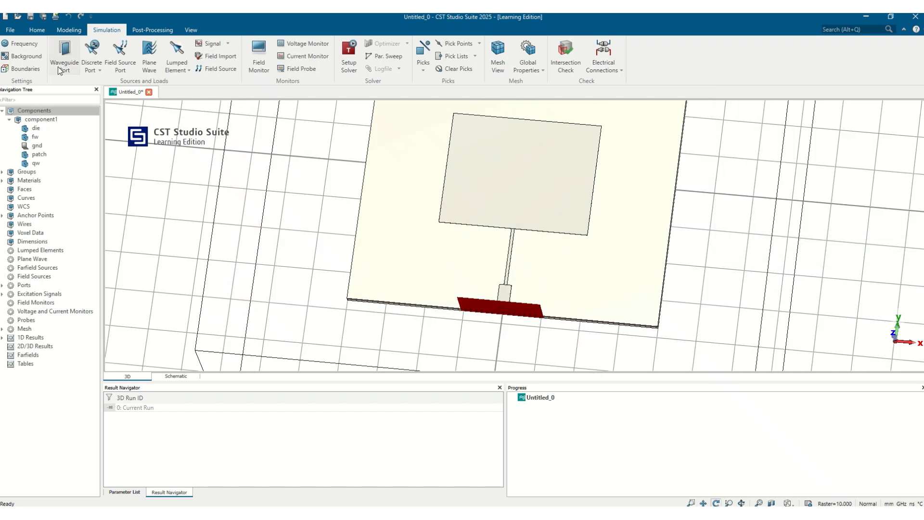
- Open the global hexahedral mesh properties and accept 10 cells per wavelength near the model
left_click(37, 30)
left_click(287, 48)
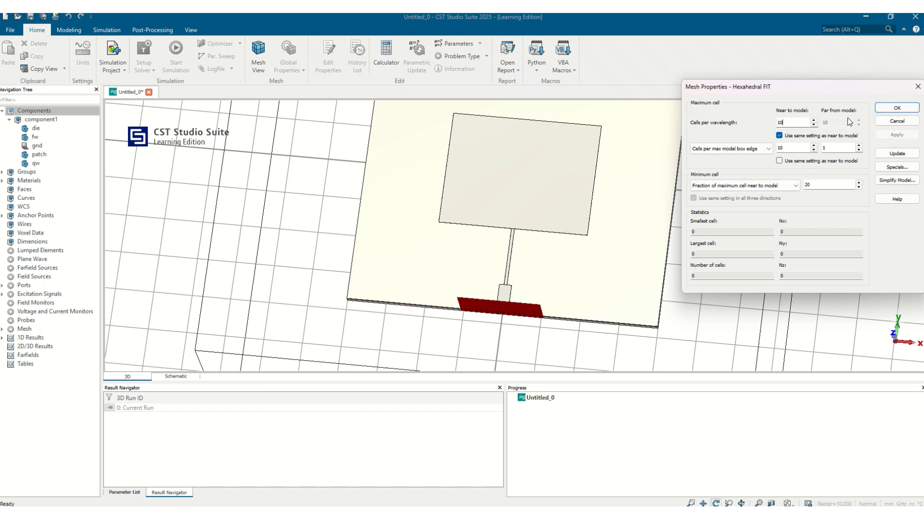
left_click(896, 116)
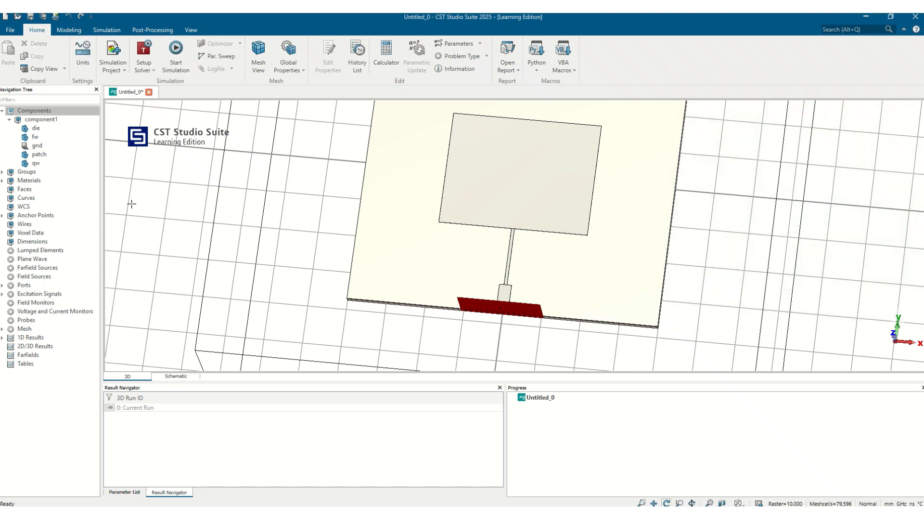
- Start the time domain solver with hexahedral FIT mesh, -40 dB accuracy and all ports excited
left_click(175, 50)
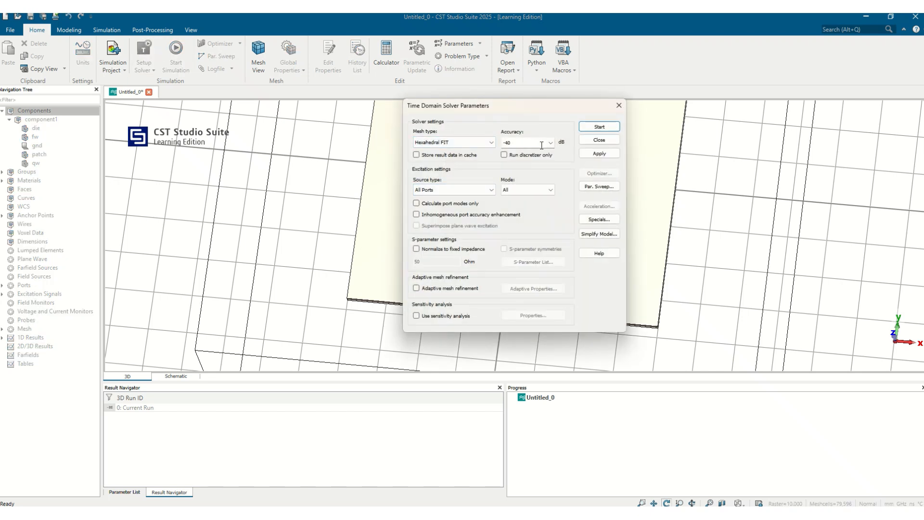
left_click(549, 143)
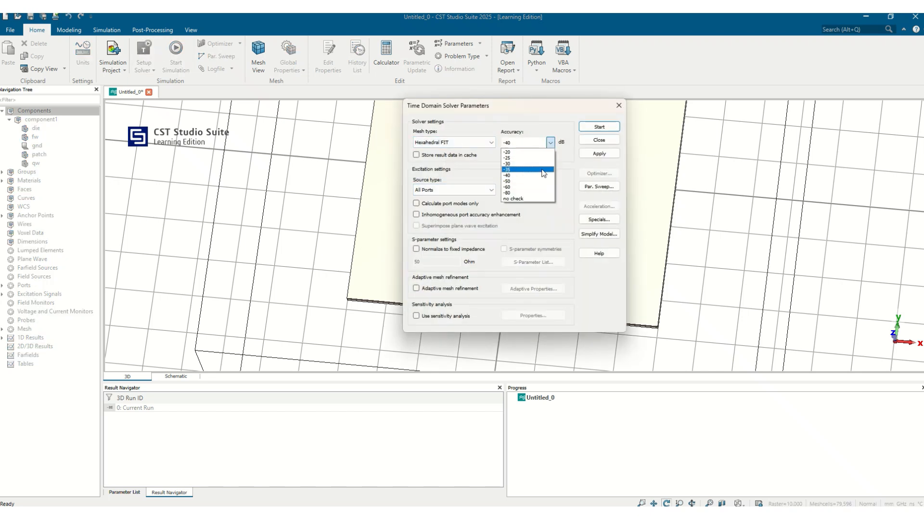
left_click(521, 175)
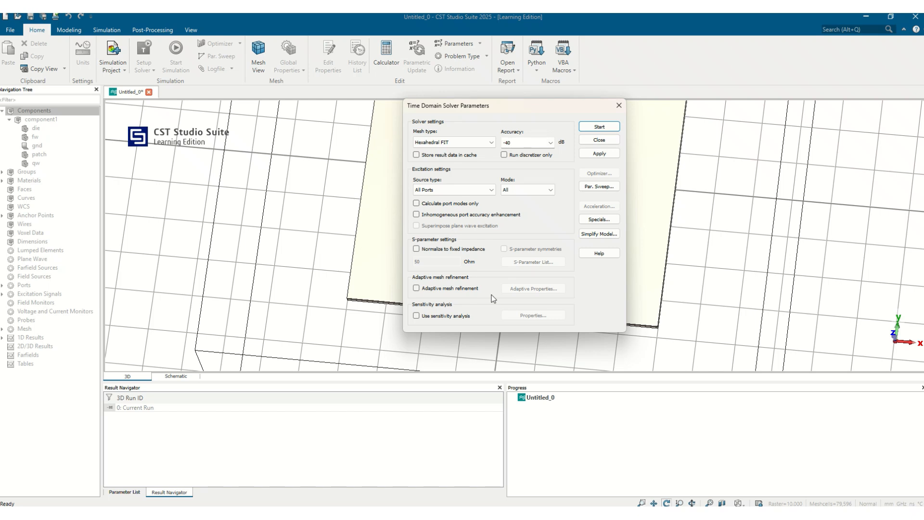
left_click(604, 127)
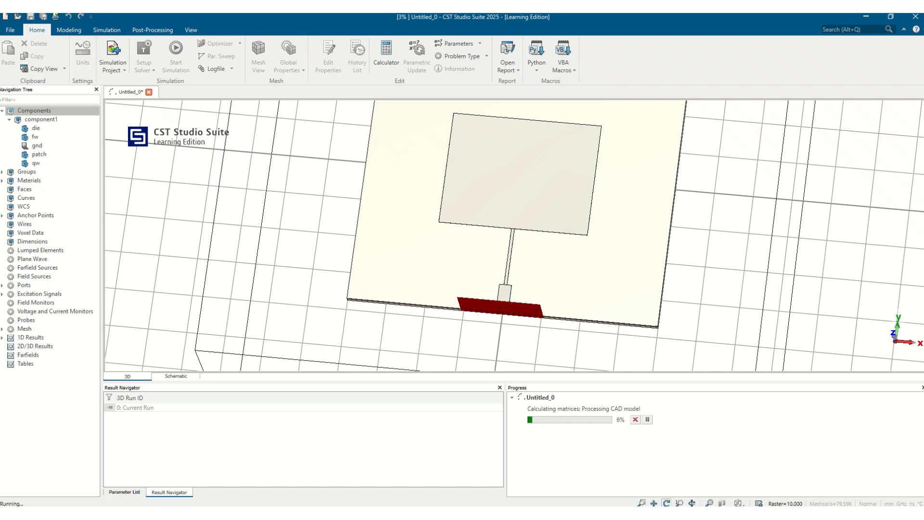
- Display the simulated S1,1 curve from the 1D results and show the list of model parameters
left_click_drag(551, 152, 789, 275)
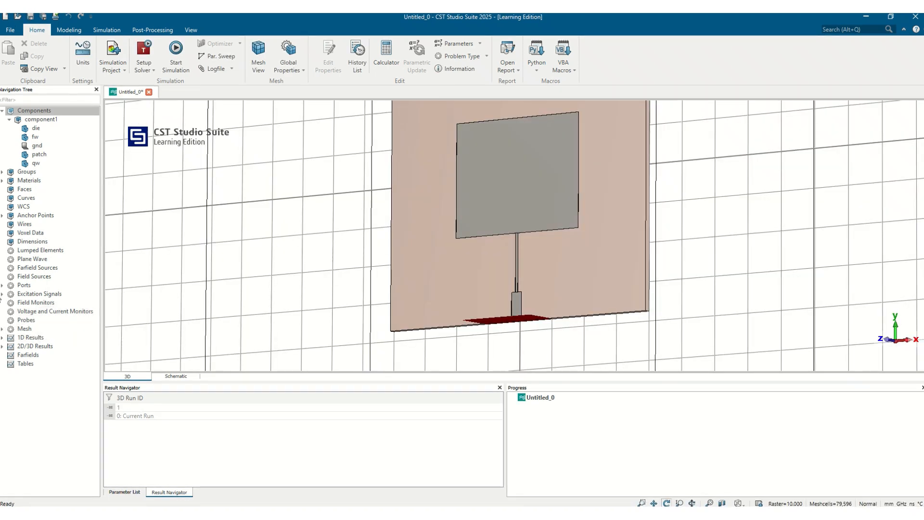
left_click(2, 338)
left_click(10, 355)
left_click(30, 364)
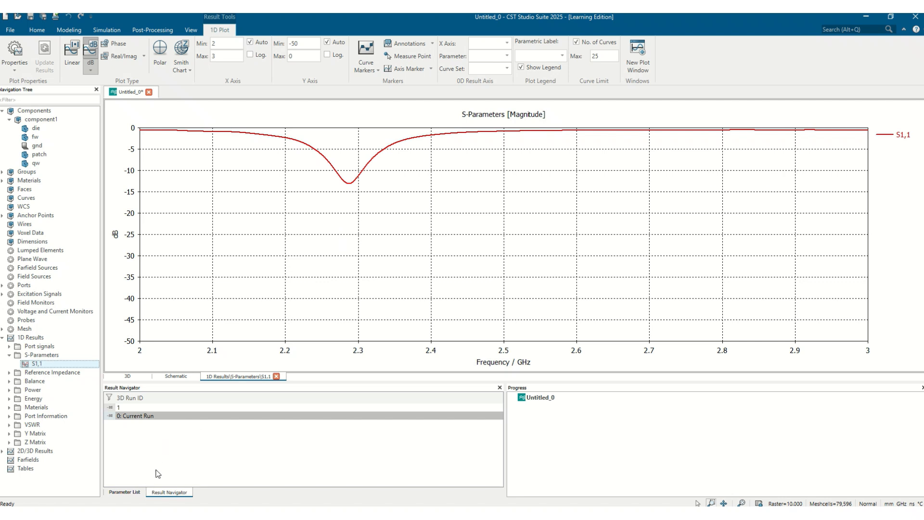
left_click(124, 492)
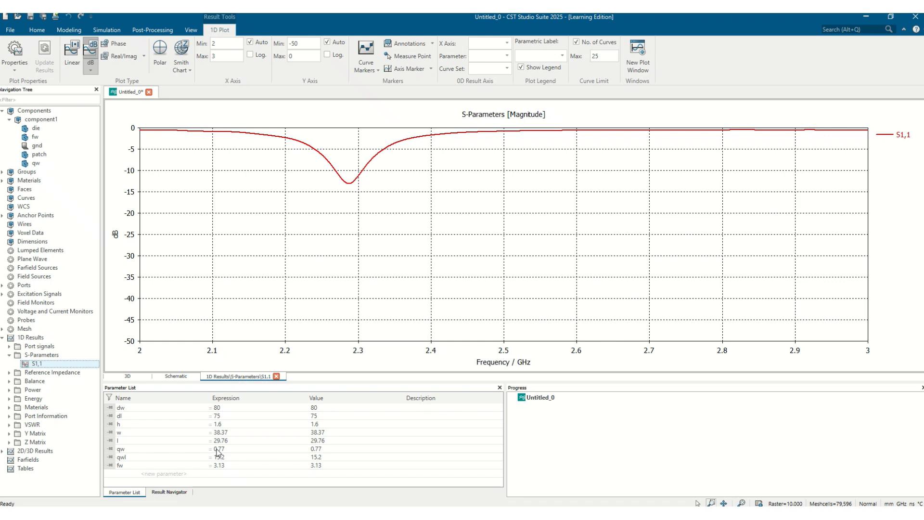
- Create a new sequence in the time domain solver's parameter sweep without adding a parameter, and close the sweep setup
left_click(298, 56)
left_click(108, 31)
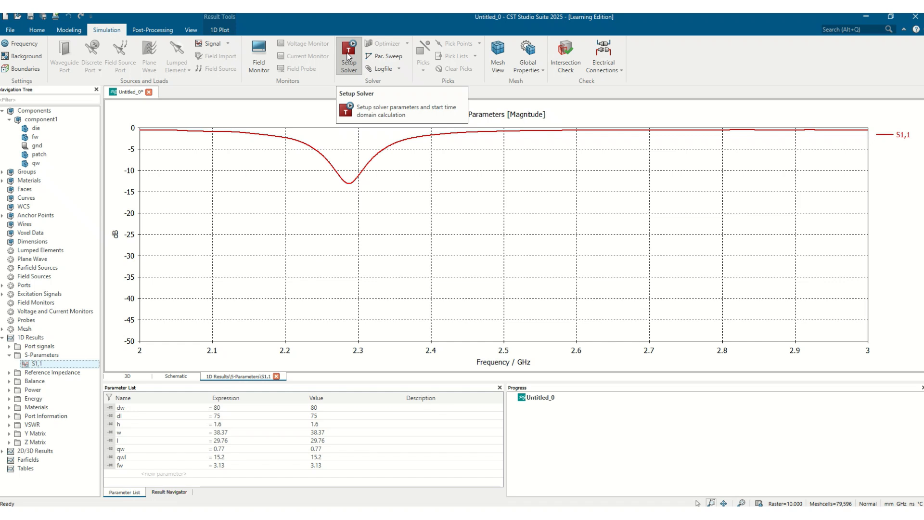
left_click(341, 63)
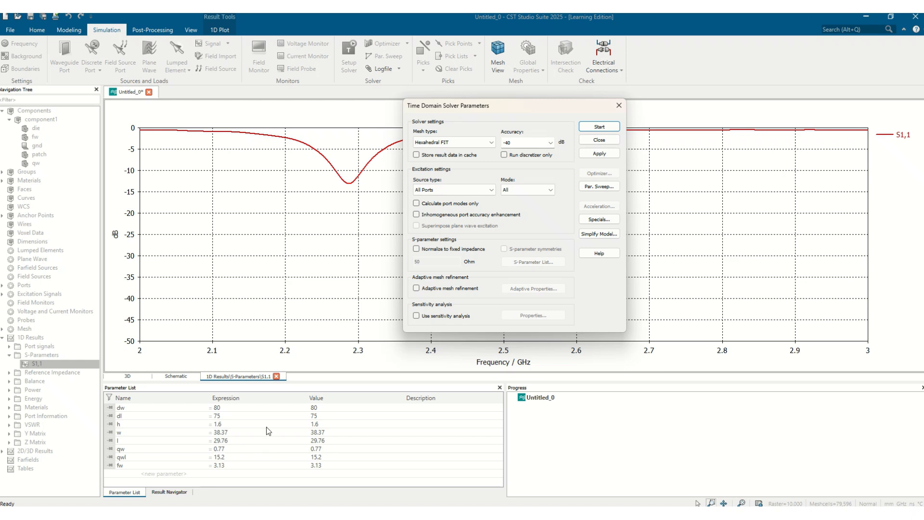
left_click(607, 190)
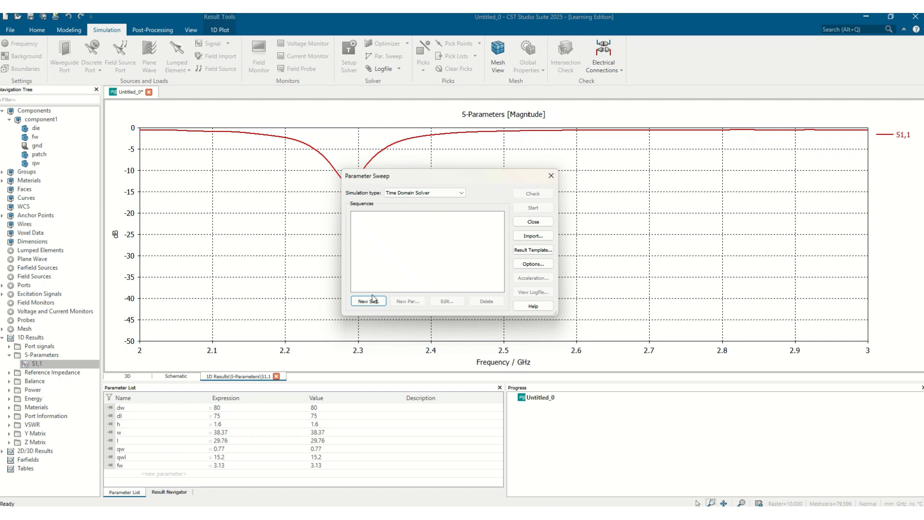
left_click(369, 301)
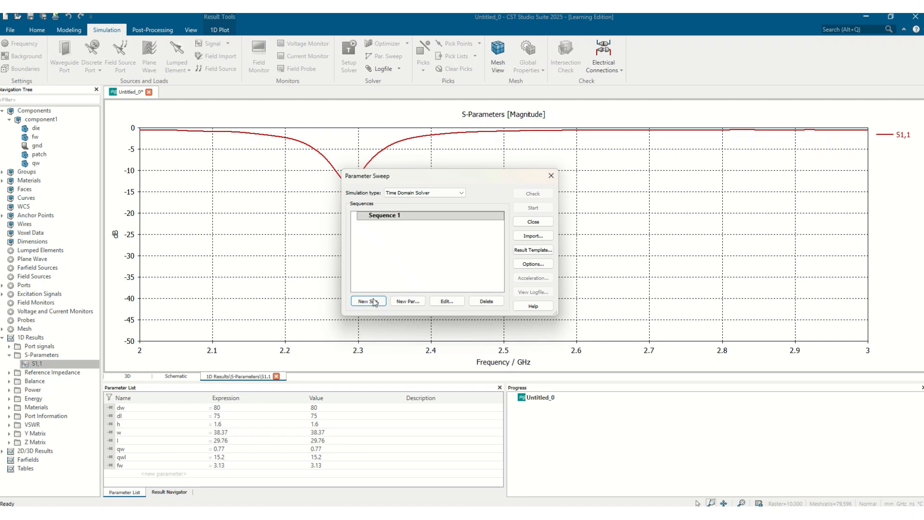
left_click(404, 302)
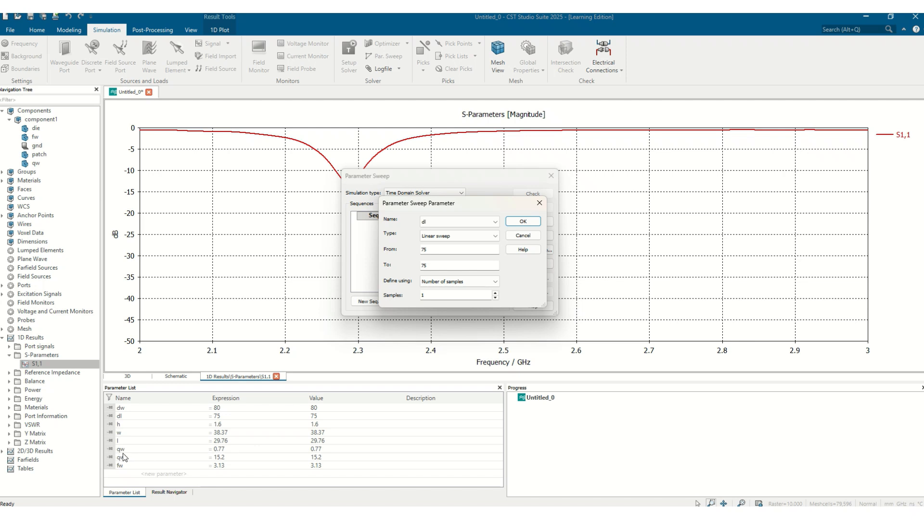
left_click(527, 236)
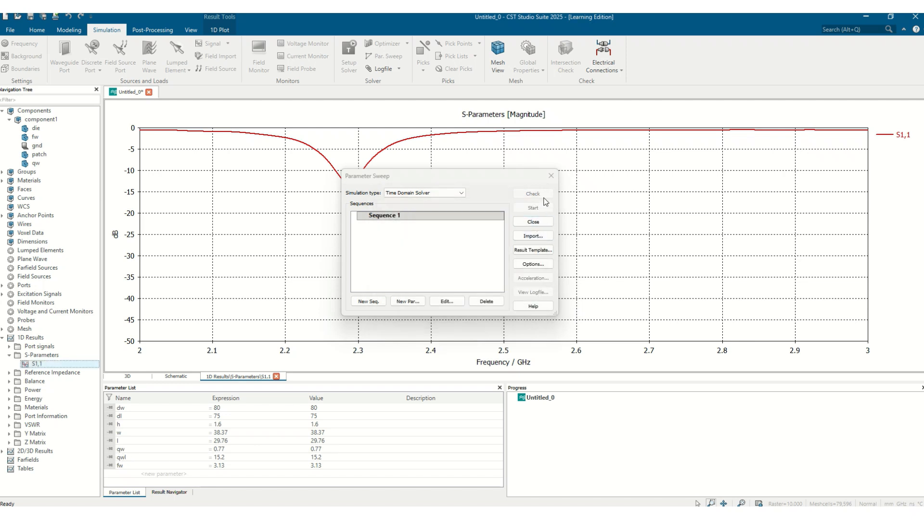
left_click(534, 221)
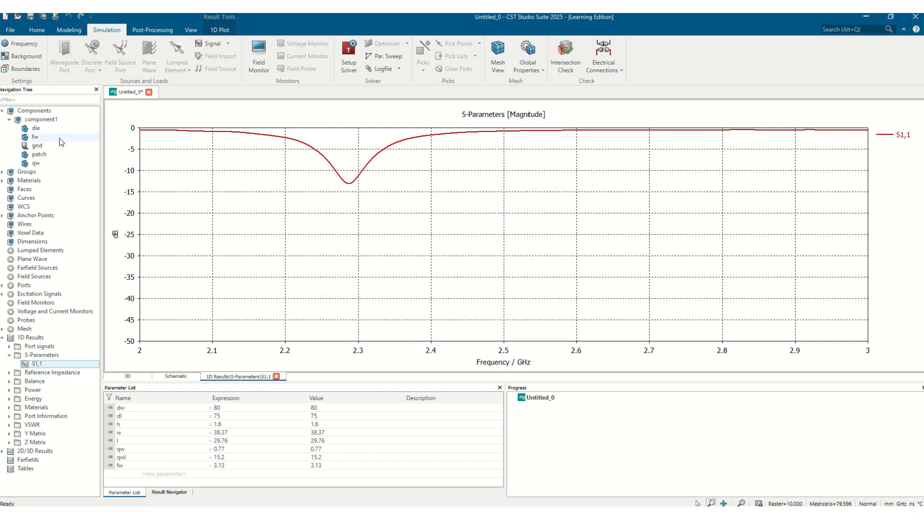
- Show component1 and reopen the solver's parameter sweep, adding a second sequence and deleting it again
left_click(41, 119)
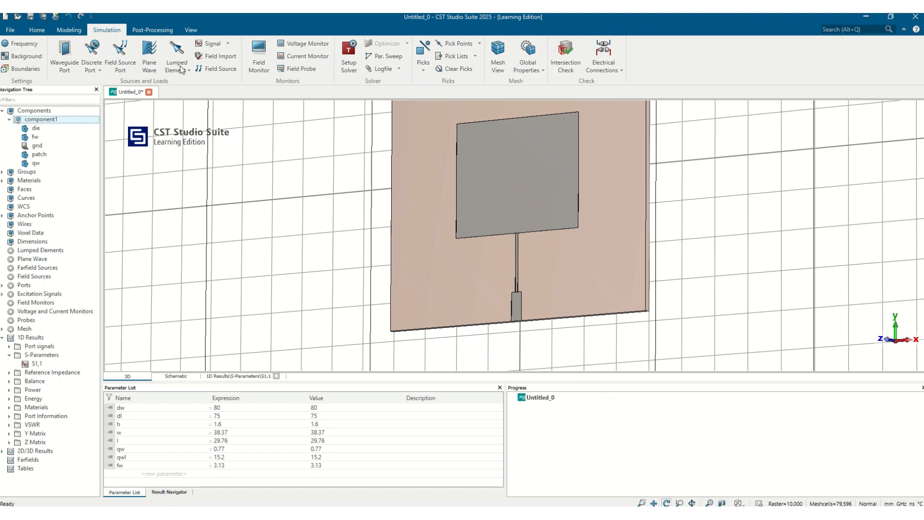
left_click(349, 55)
left_click(585, 187)
left_click(368, 301)
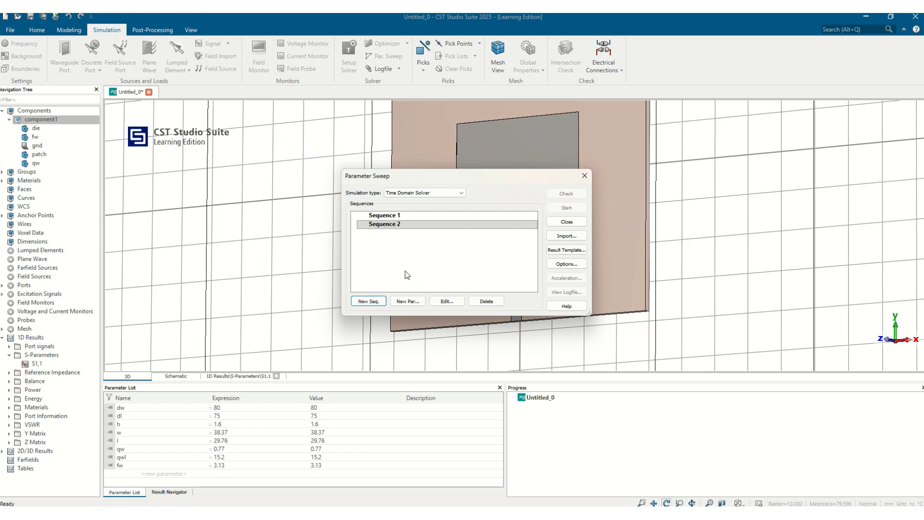
left_click(486, 301)
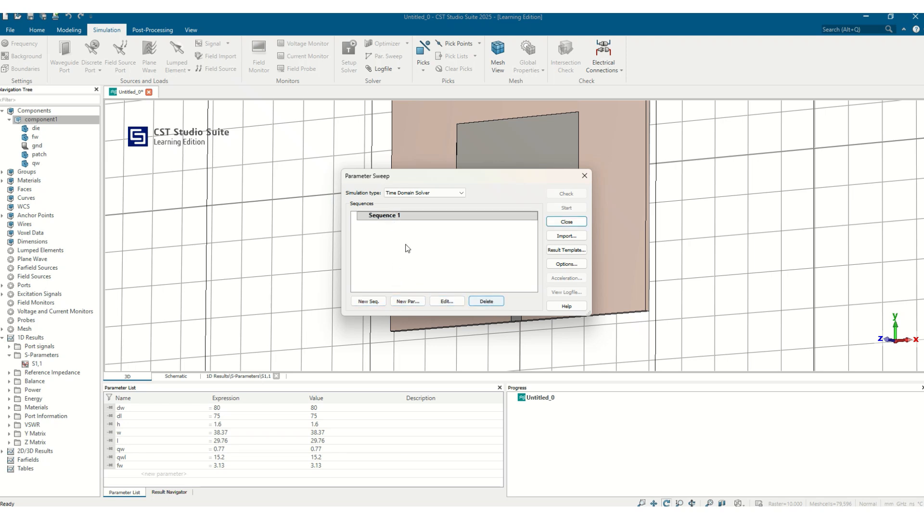
- Add a linear sweep of qw from 0.8 to 1.2 with 3 samples to Sequence 1 and start the parameter sweep
left_click(407, 300)
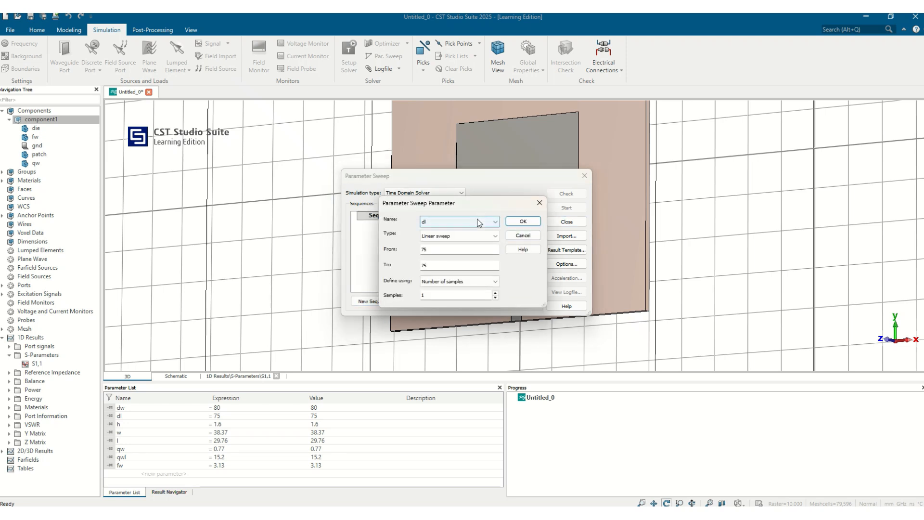
left_click(479, 224)
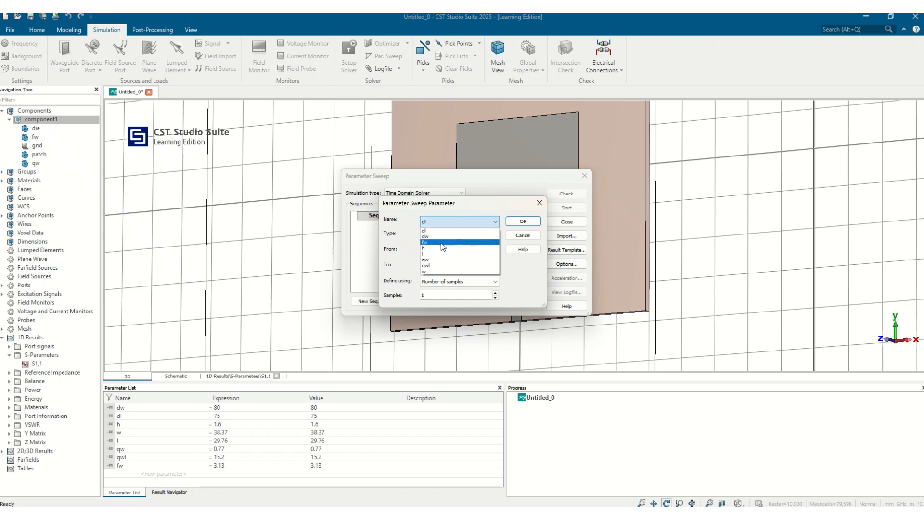
left_click(429, 260)
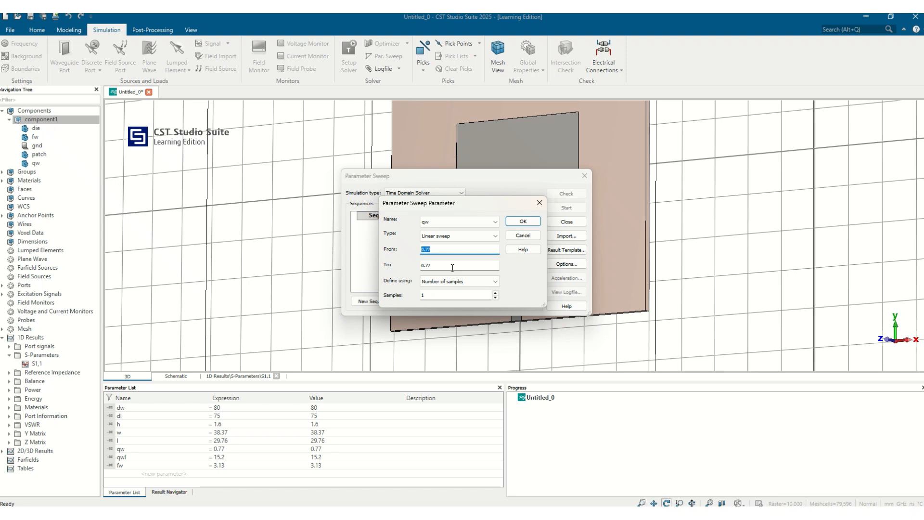
type(".8")
key("Tab")
type("1")
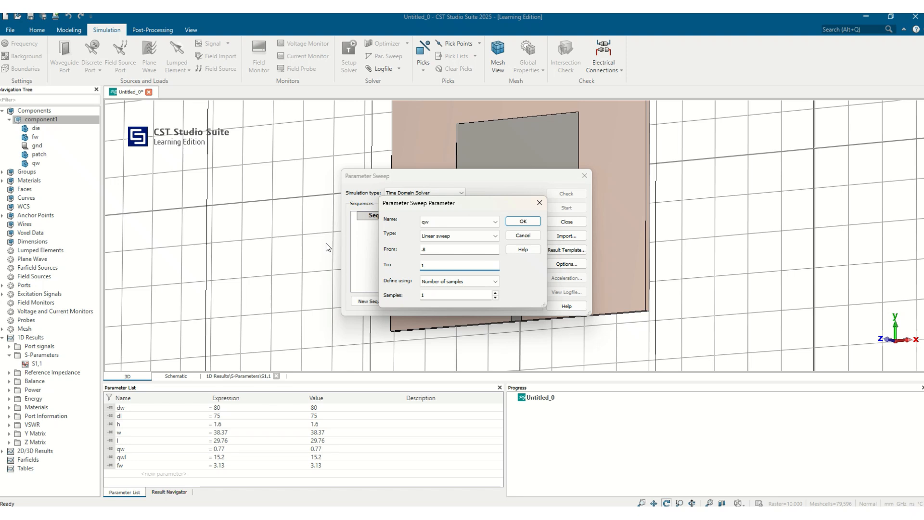
type(".1")
key("BackSpace")
type("2")
left_click(495, 293)
left_click(495, 293)
left_click(524, 221)
left_click(399, 224)
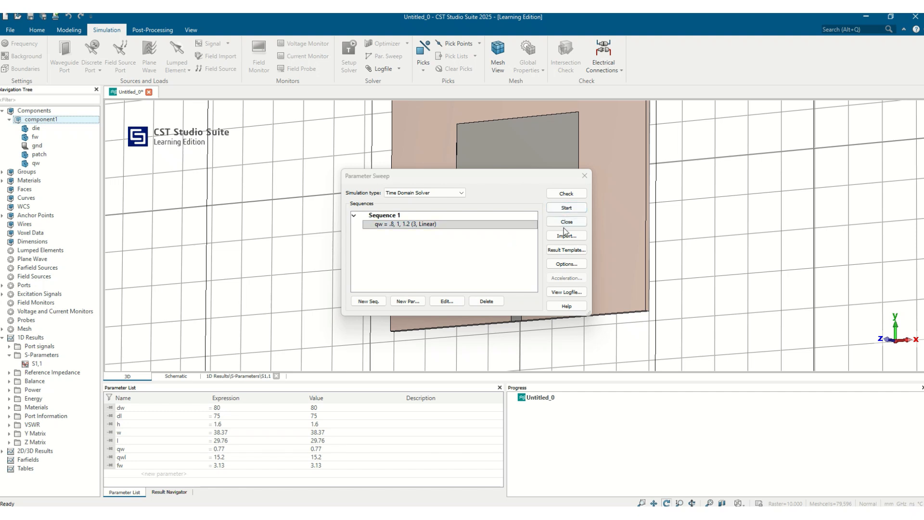
left_click(571, 209)
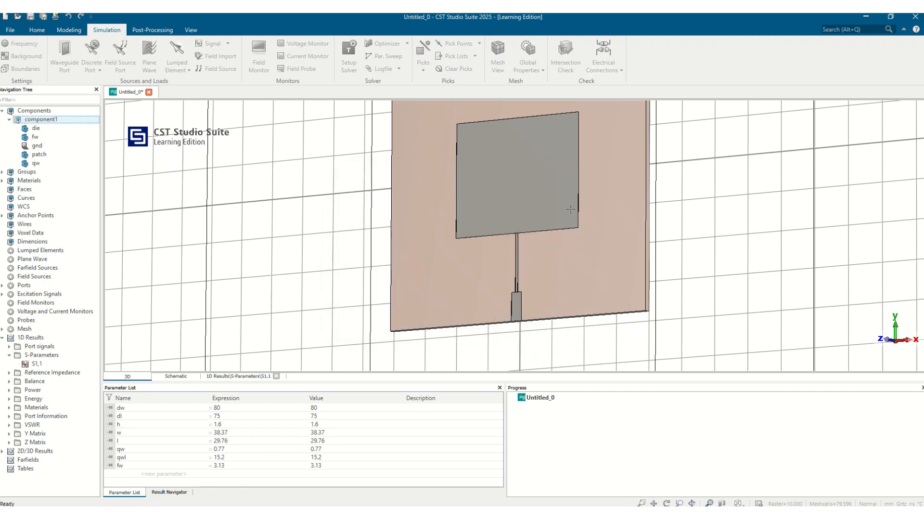
left_click(423, 303)
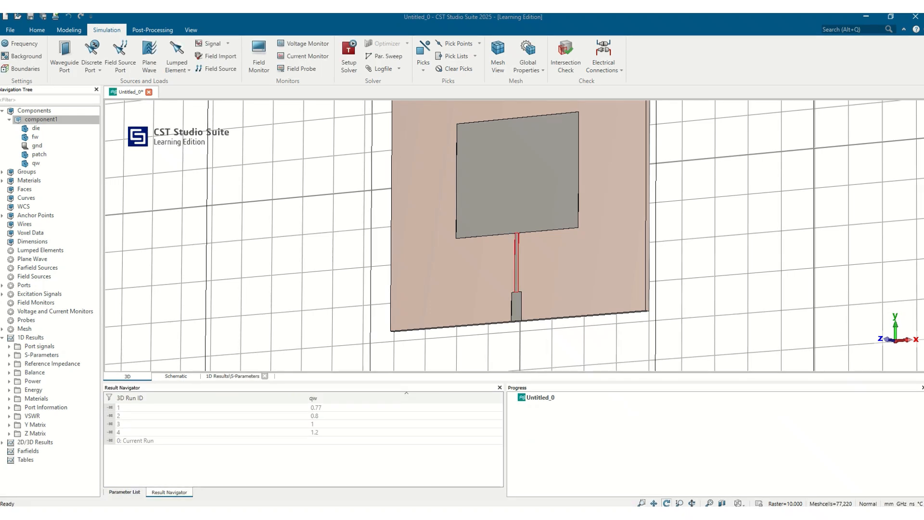
- Compare the S1,1 curves of all sweep runs, highlight the qw=1.2 curve, and return to the 3D model
left_click(9, 356)
left_click(36, 363)
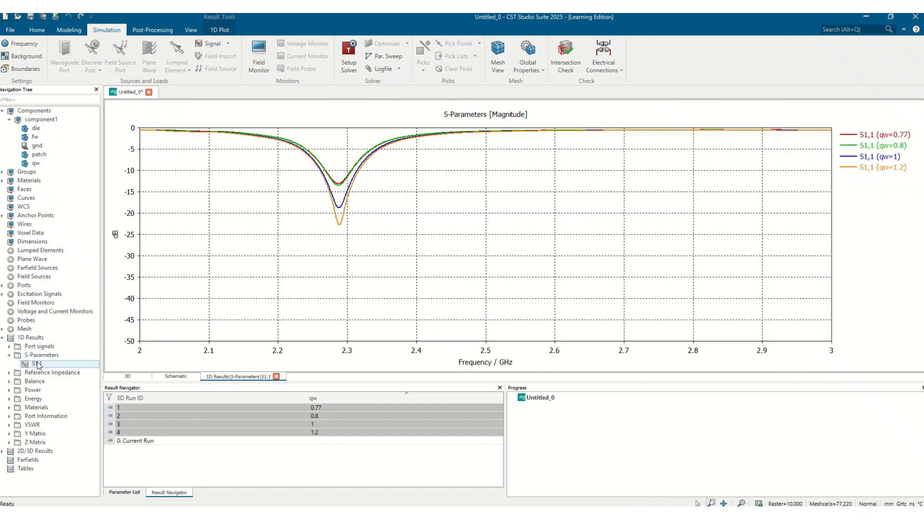
left_click(339, 227)
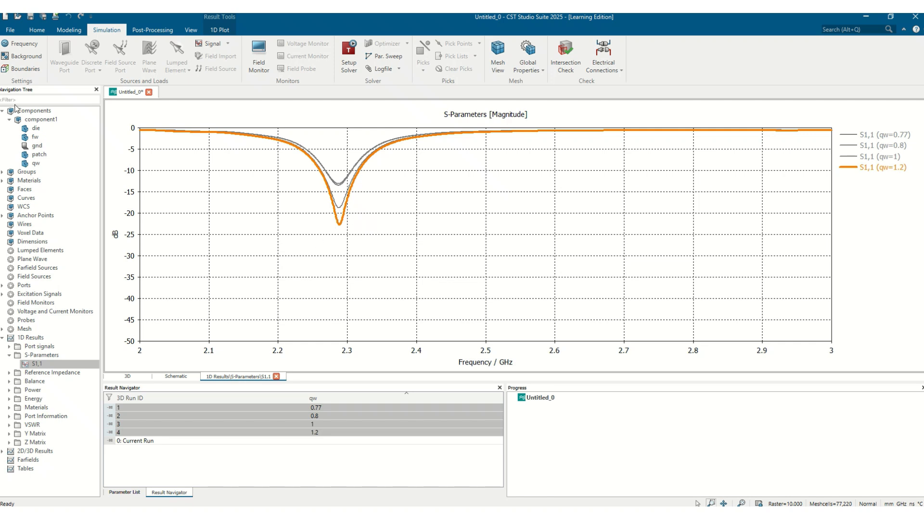
left_click(56, 111)
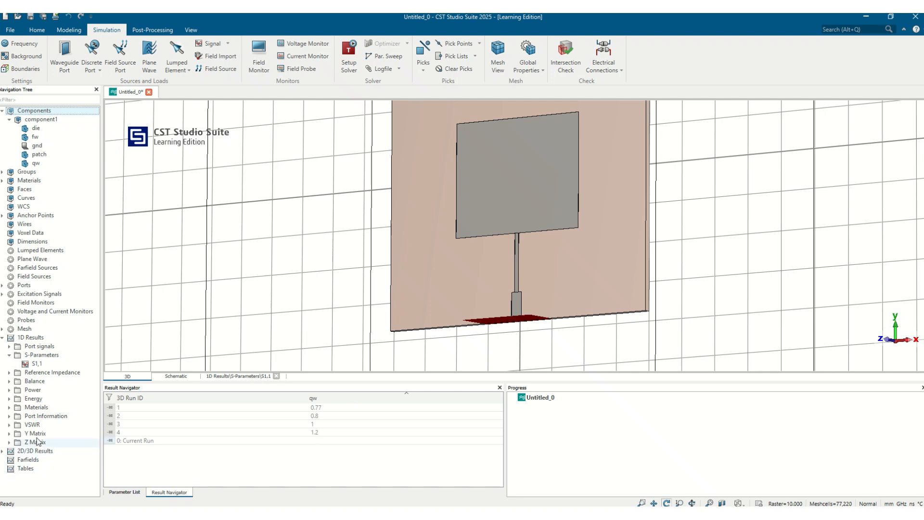
- Plot Z1,1 from the Z matrix for the qw=1.2 run only, as real and imaginary parts
left_click(13, 443)
left_click(9, 442)
left_click(32, 451)
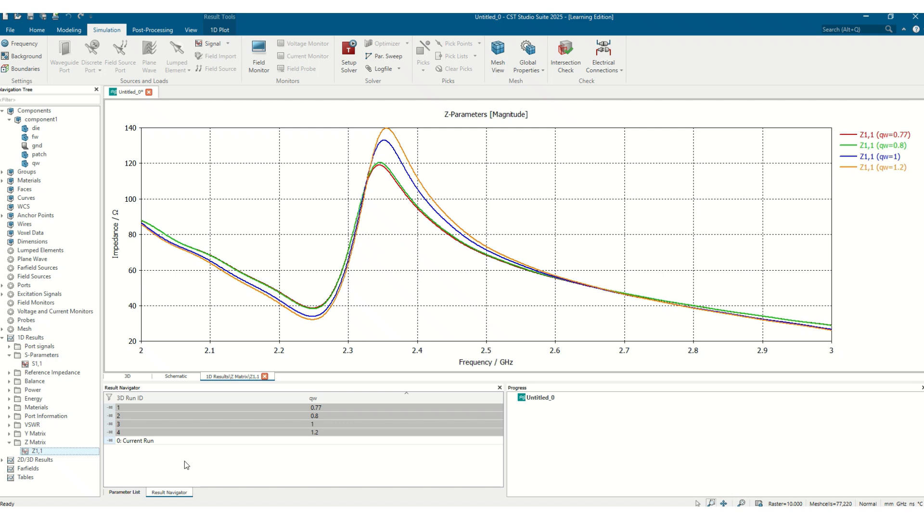
left_click(268, 436)
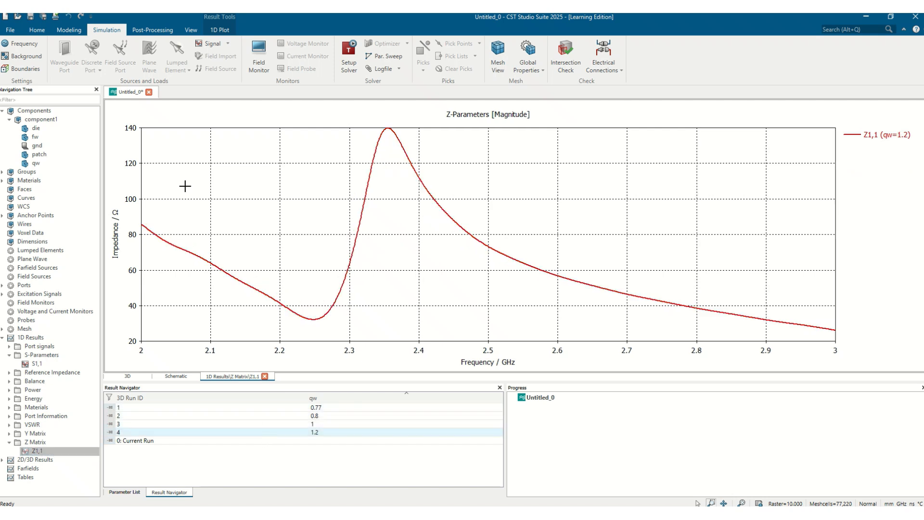
left_click(220, 29)
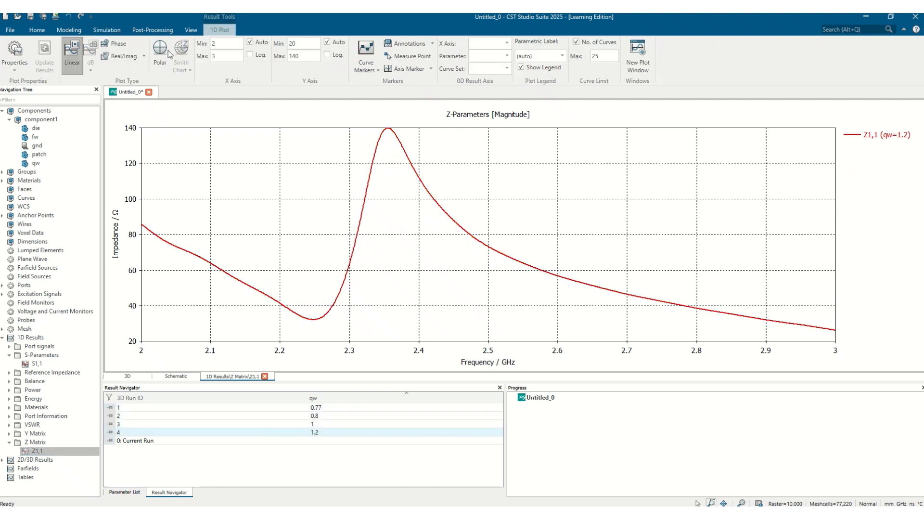
left_click(120, 56)
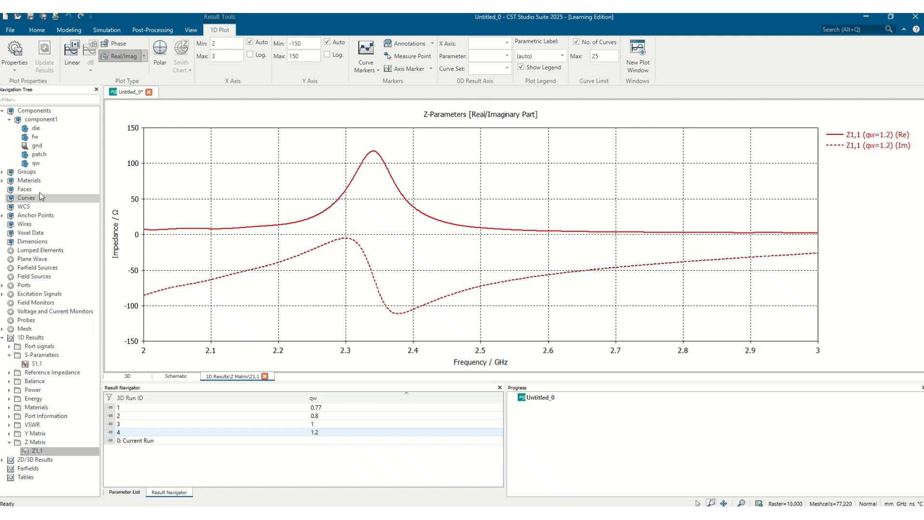
- Inspect the antenna's feed in the 3D model and highlight the qw=1.2 curve in the S1,1 plot
left_click(43, 120)
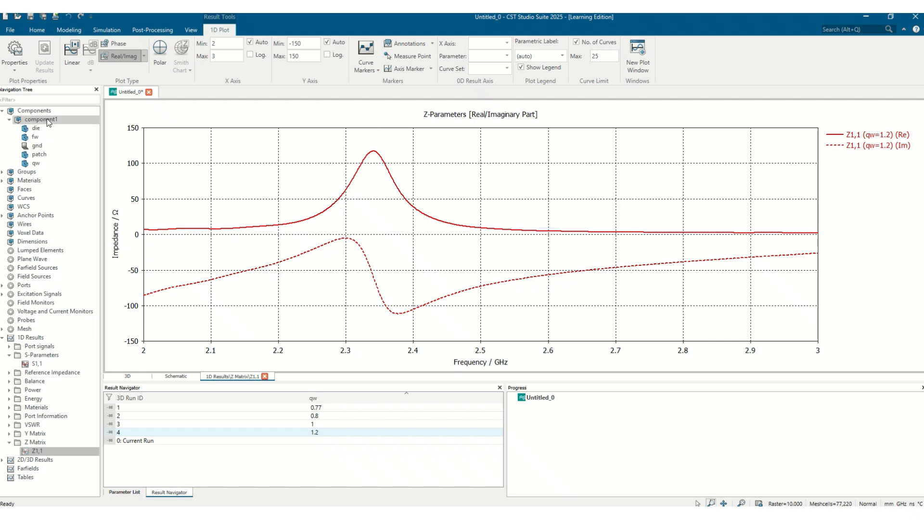
left_click_drag(522, 205, 578, 174)
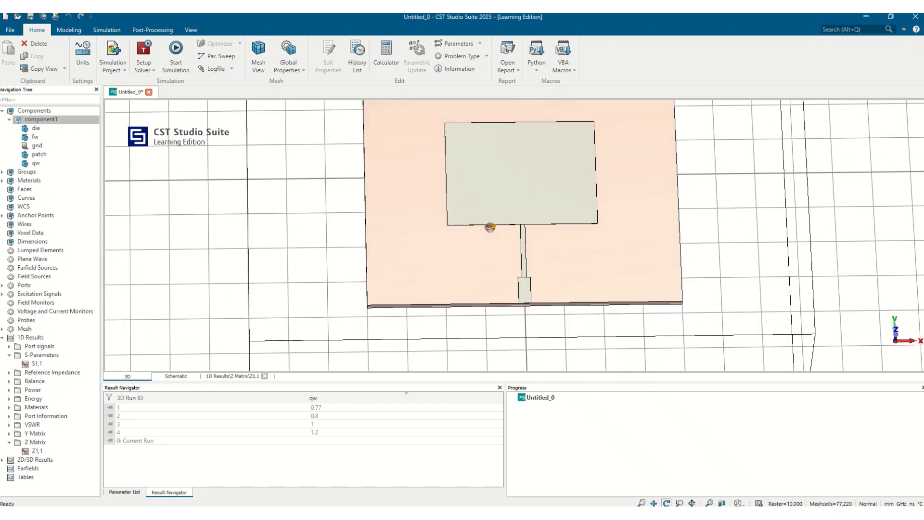
left_click_drag(492, 224, 465, 269)
left_click(65, 364)
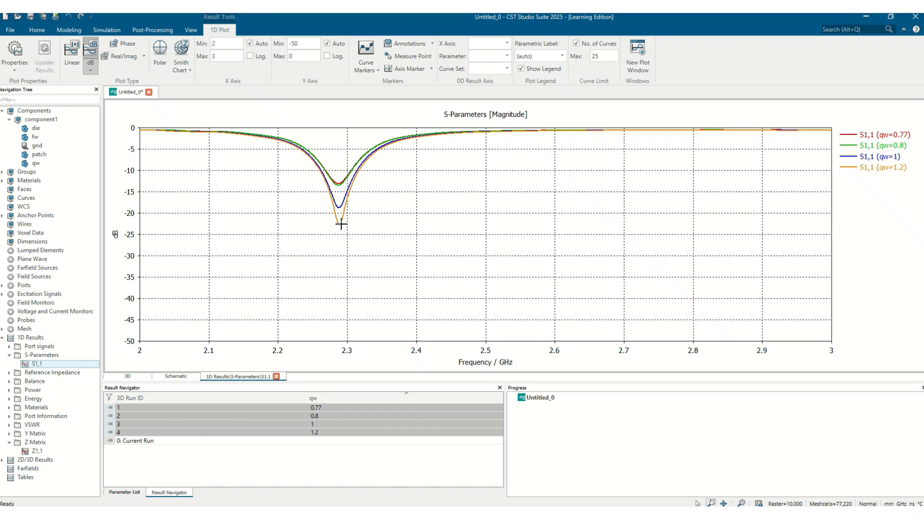
left_click(341, 225)
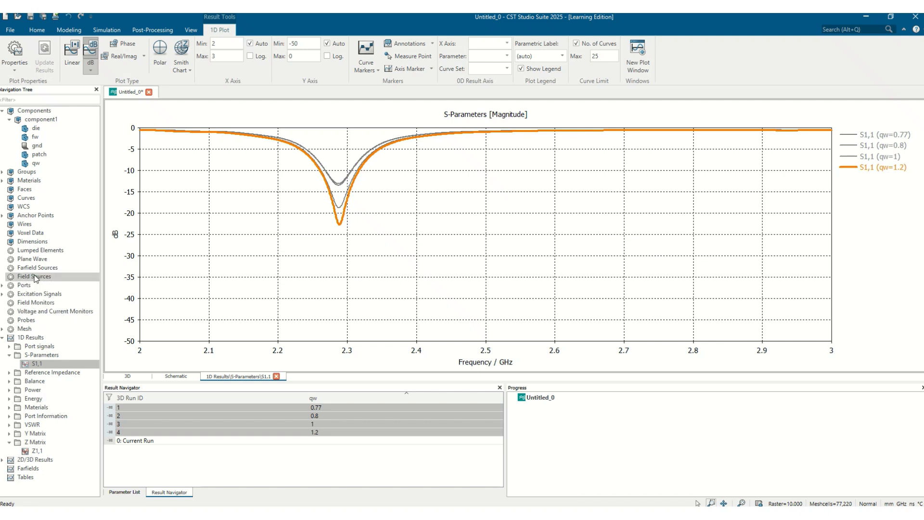
- Place a curve marker at the minimum of the qw=1.2 curve in the S1,1 plot
left_click(44, 302)
right_click(46, 305)
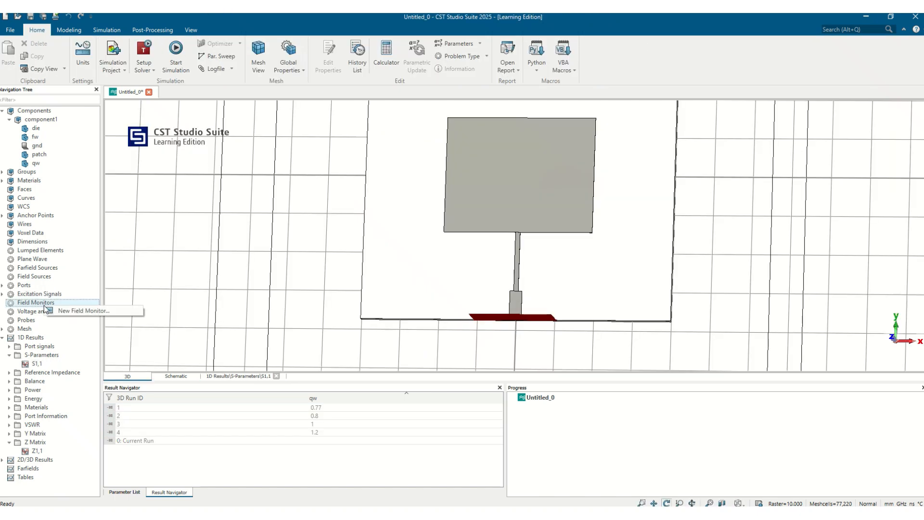
left_click(38, 364)
right_click(411, 215)
left_click(455, 256)
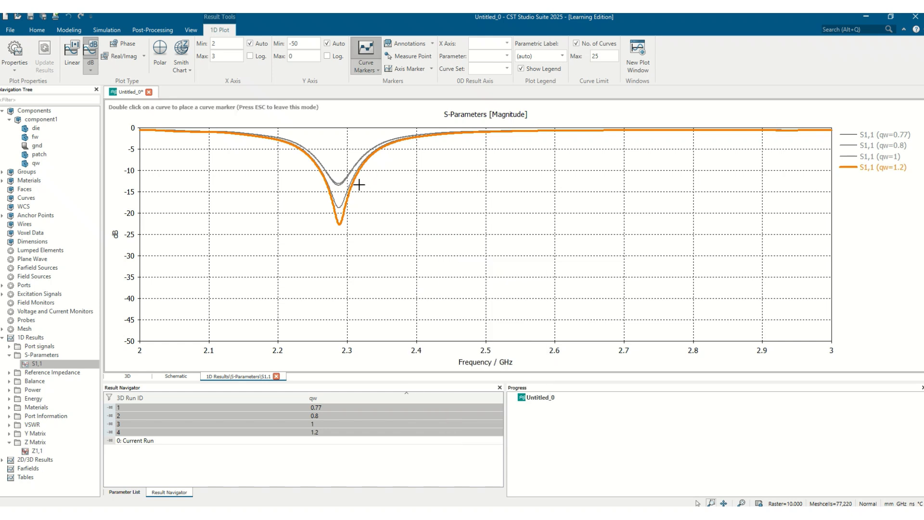
right_click(392, 176)
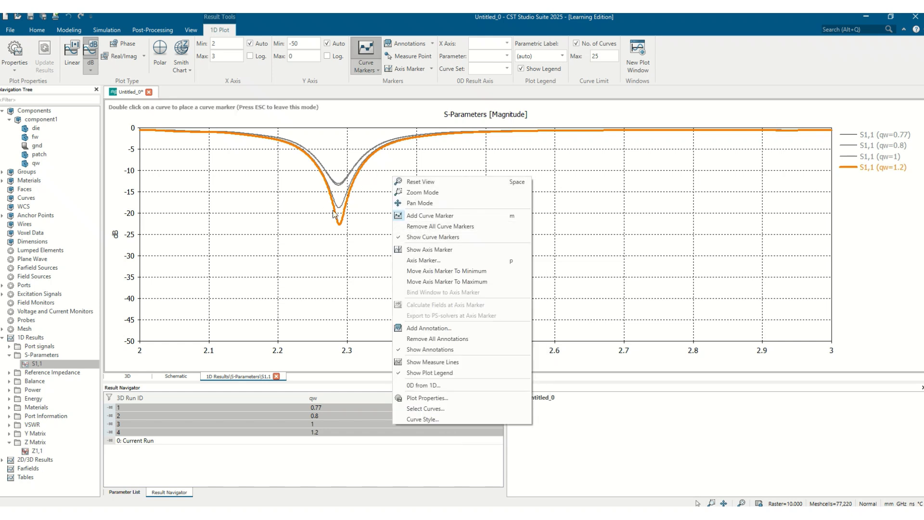
left_click(340, 230)
double_click(339, 223)
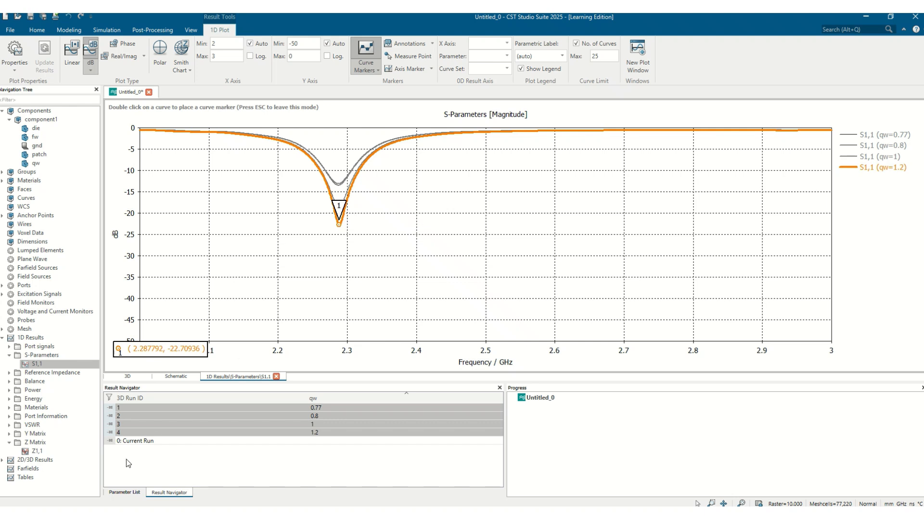
left_click(123, 492)
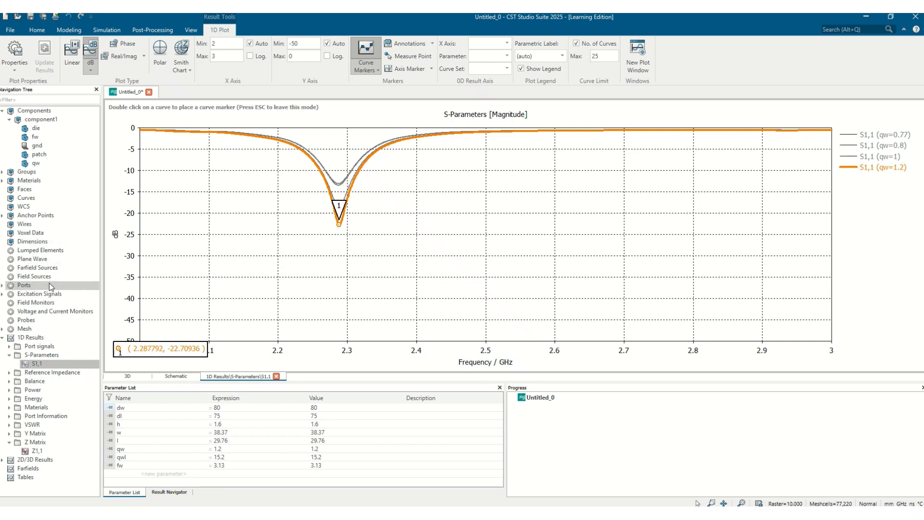
right_click(38, 302)
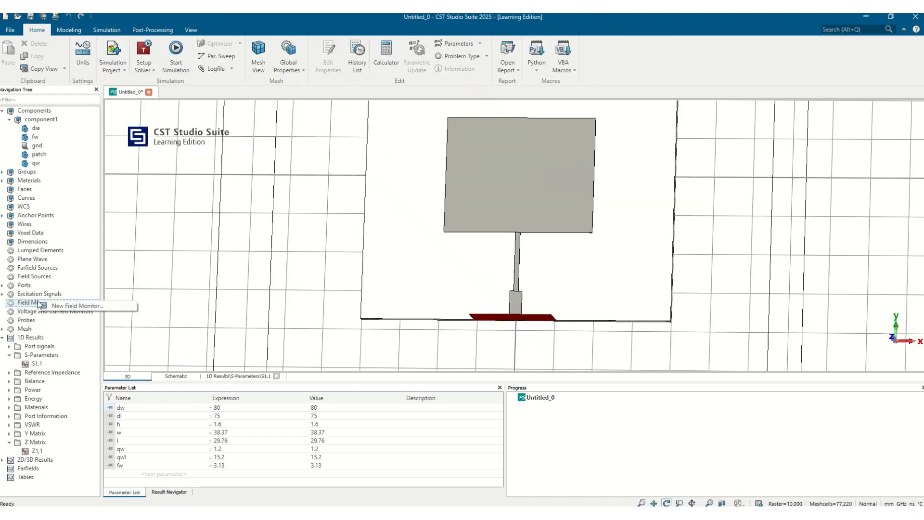
left_click(40, 305)
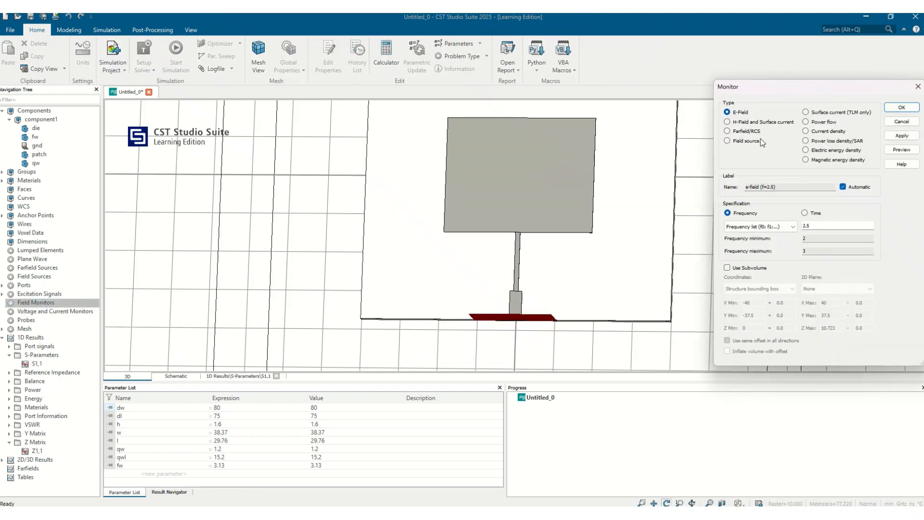
left_click(728, 131)
left_click(817, 227)
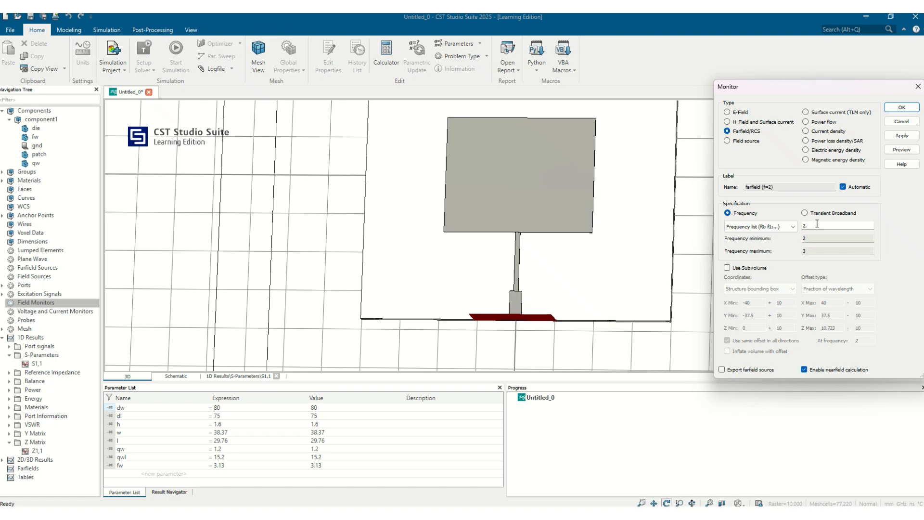
left_click(901, 122)
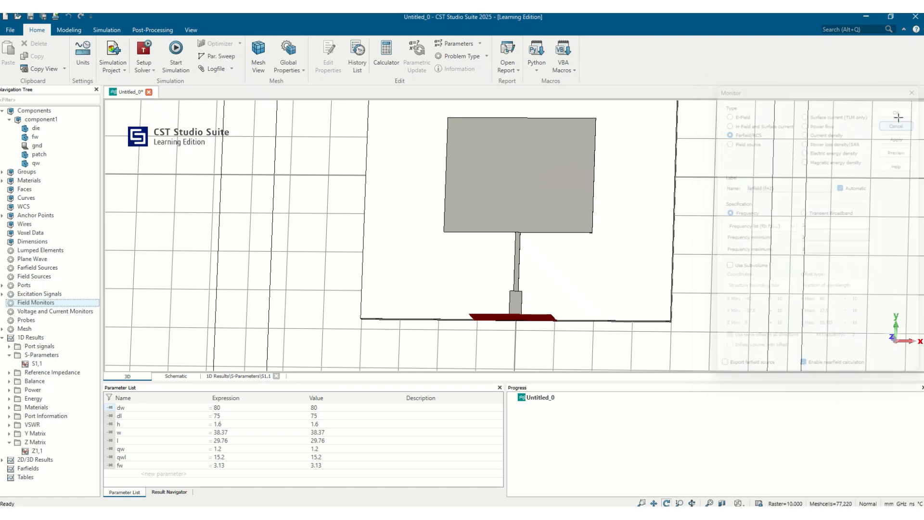
- Check the resonance in the S1,1 plot and add a farfield monitor at 2.28 GHz
left_click(27, 366)
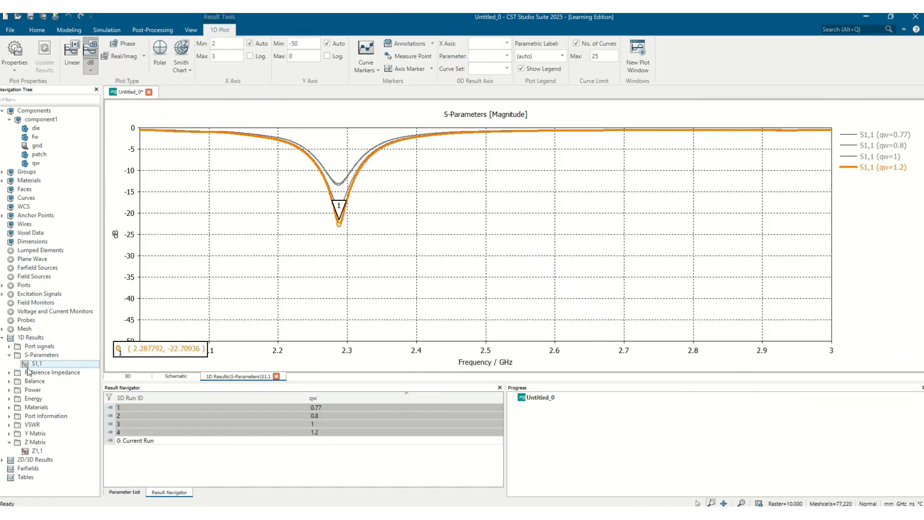
left_click(36, 303)
right_click(36, 304)
left_click(74, 310)
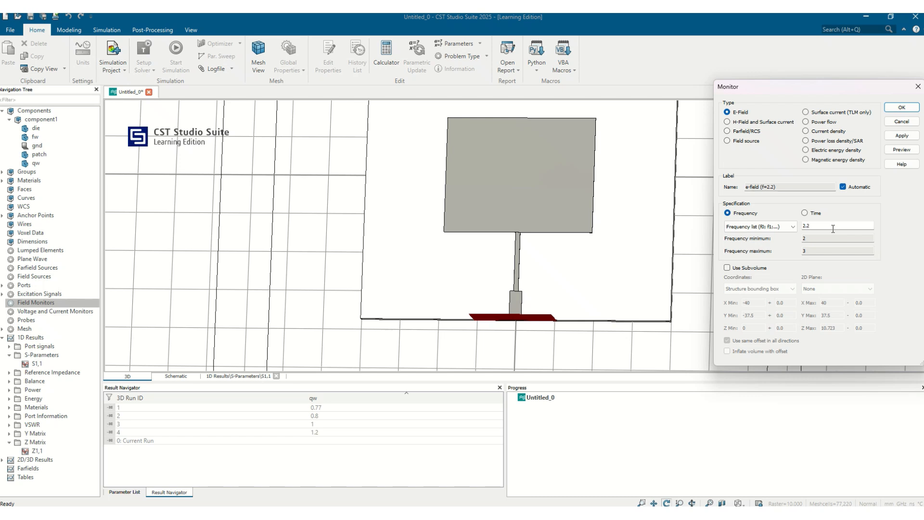
left_click(902, 138)
left_click(754, 134)
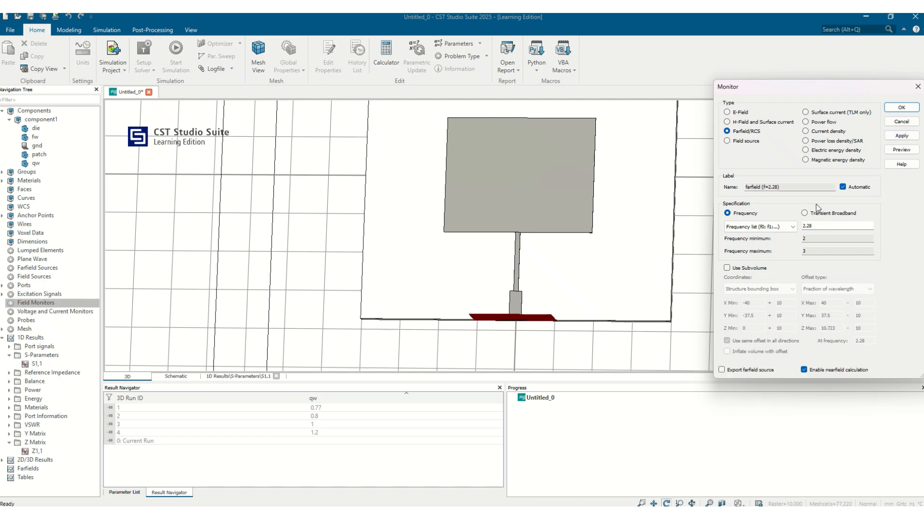
left_click(911, 138)
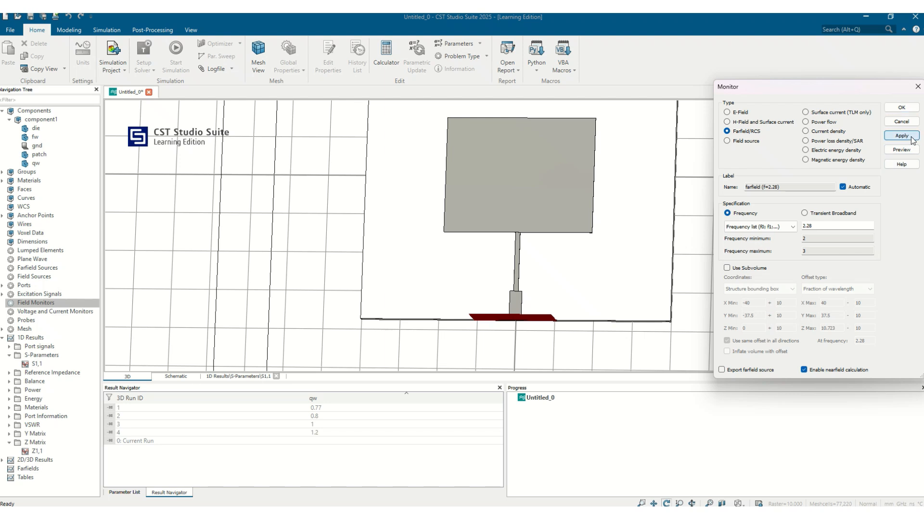
- Add an H-field and surface current monitor and an E-field monitor, both at 2.28 GHz, and finish monitor definition
left_click(739, 121)
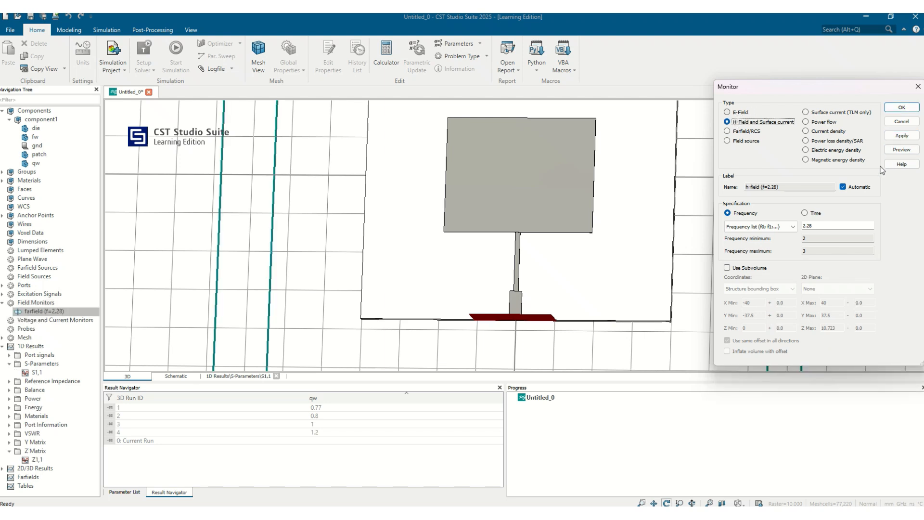
left_click(900, 137)
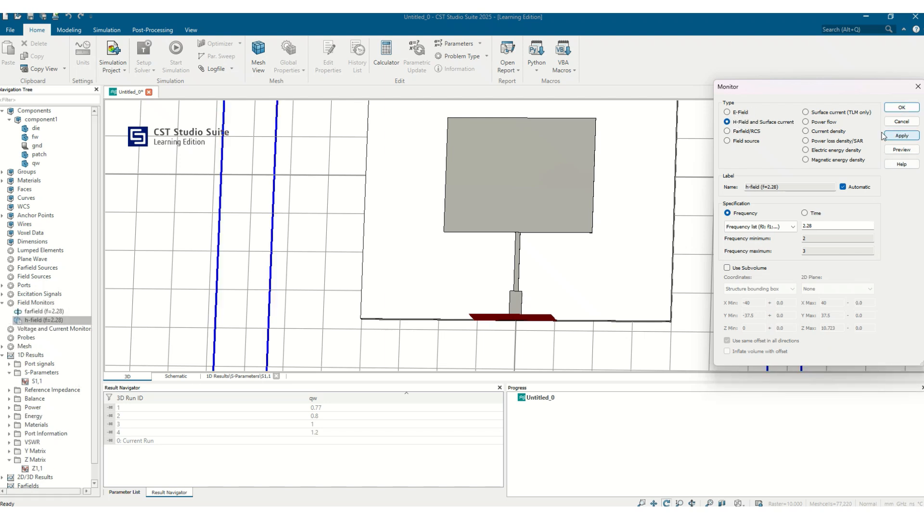
left_click(901, 135)
left_click(902, 108)
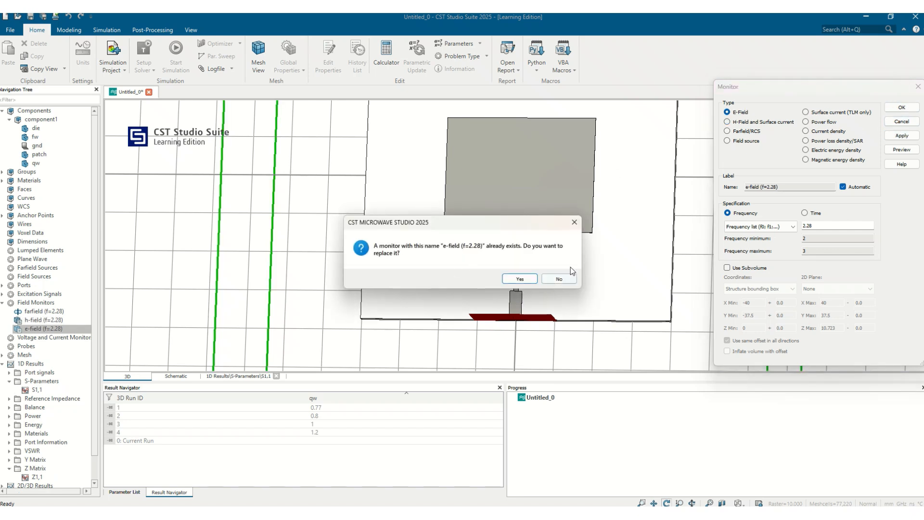
left_click(559, 278)
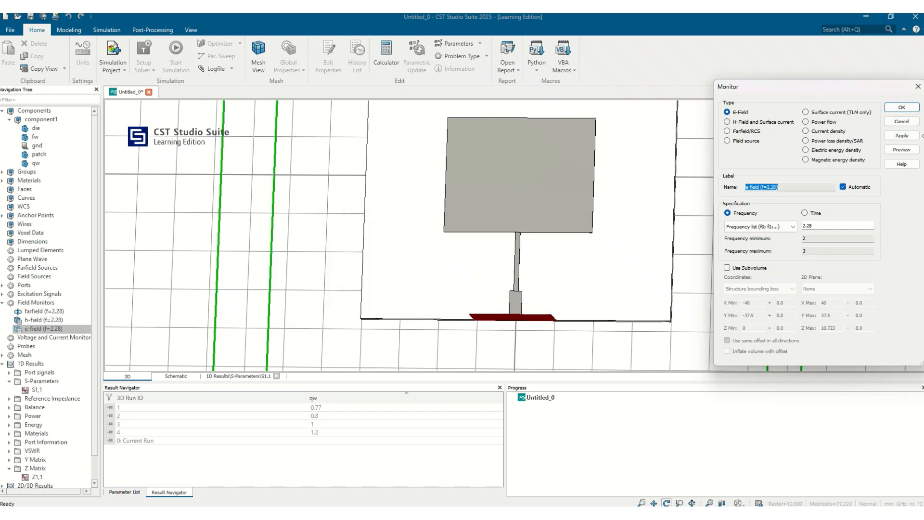
left_click(902, 108)
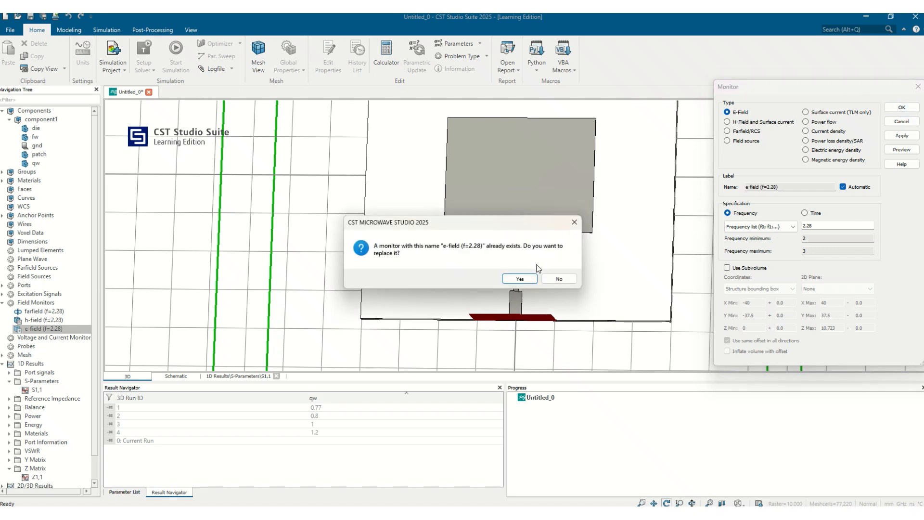
left_click(520, 279)
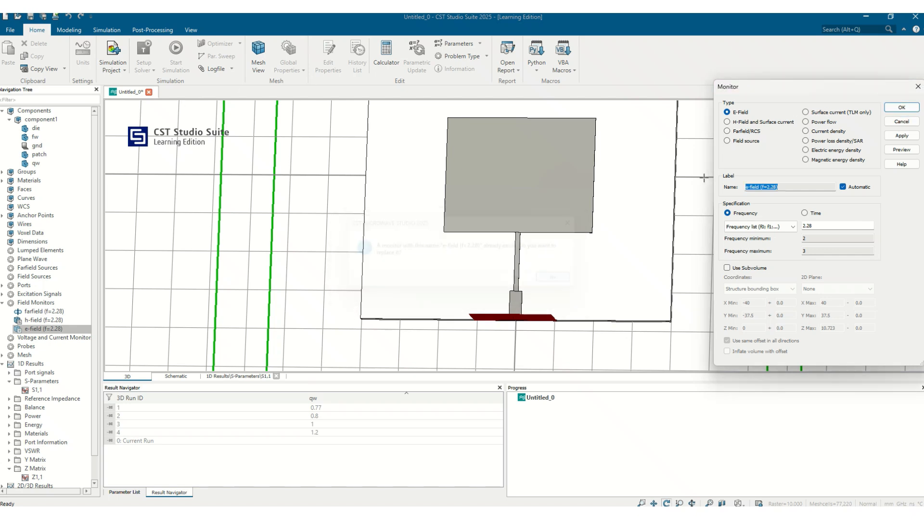
left_click(902, 108)
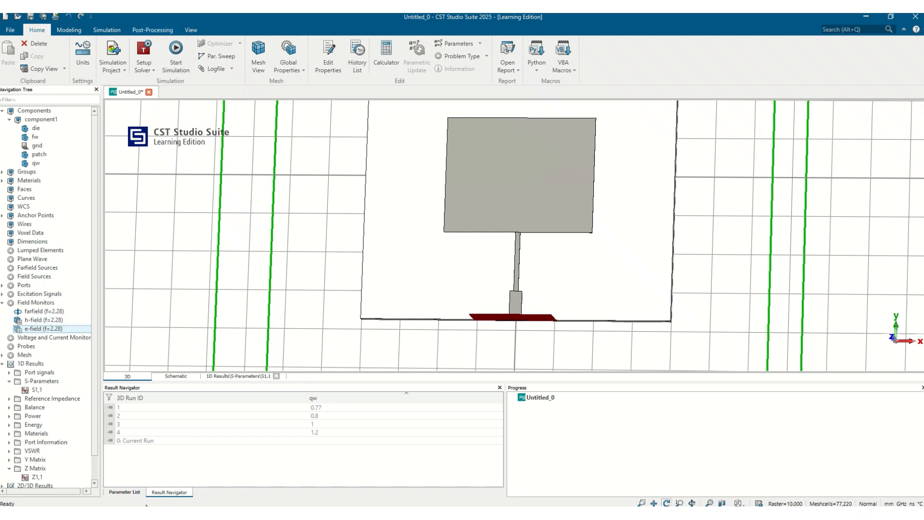
- Run the simulation with the field monitors and display the 3D farfield pattern at 2.28 GHz
left_click(124, 492)
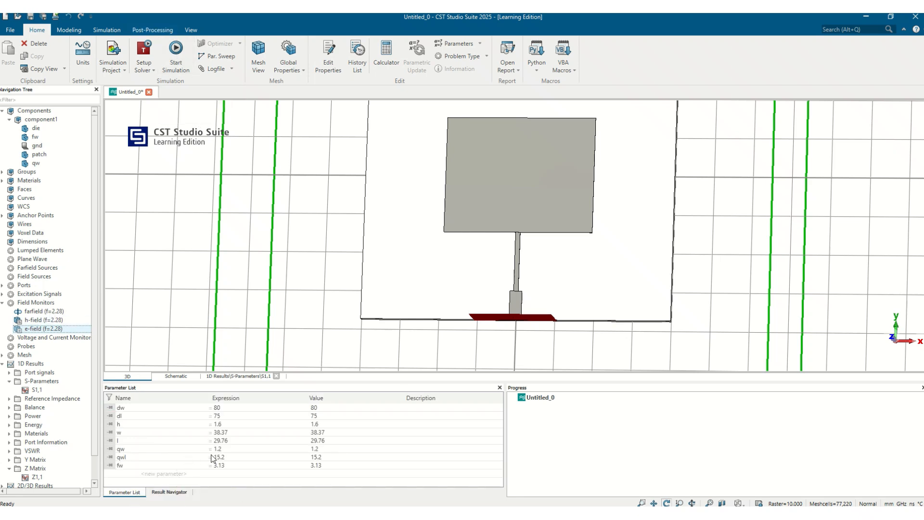
left_click(176, 53)
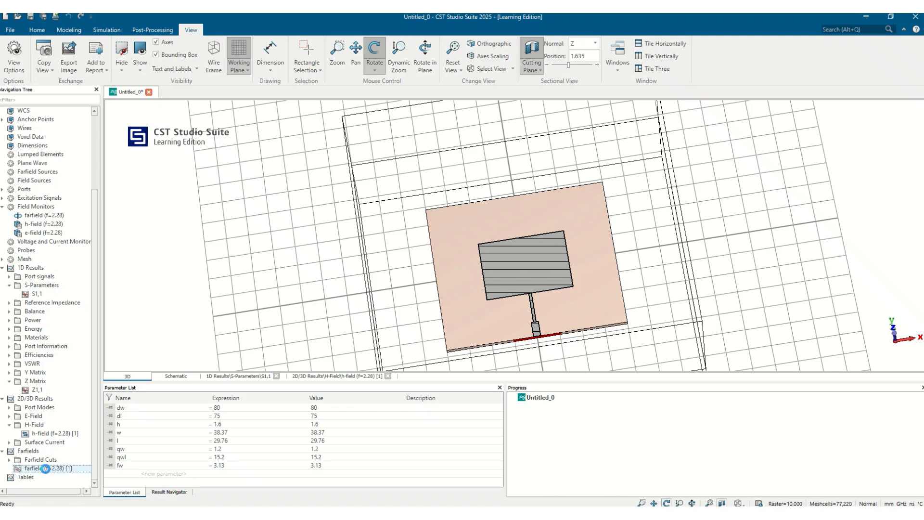
left_click(45, 469)
left_click_drag(593, 192, 570, 264)
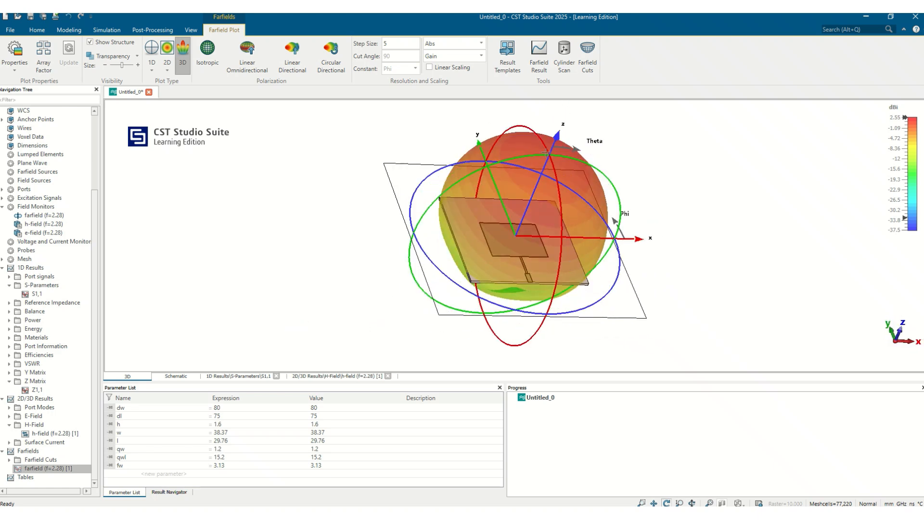
left_click_drag(481, 207, 443, 249)
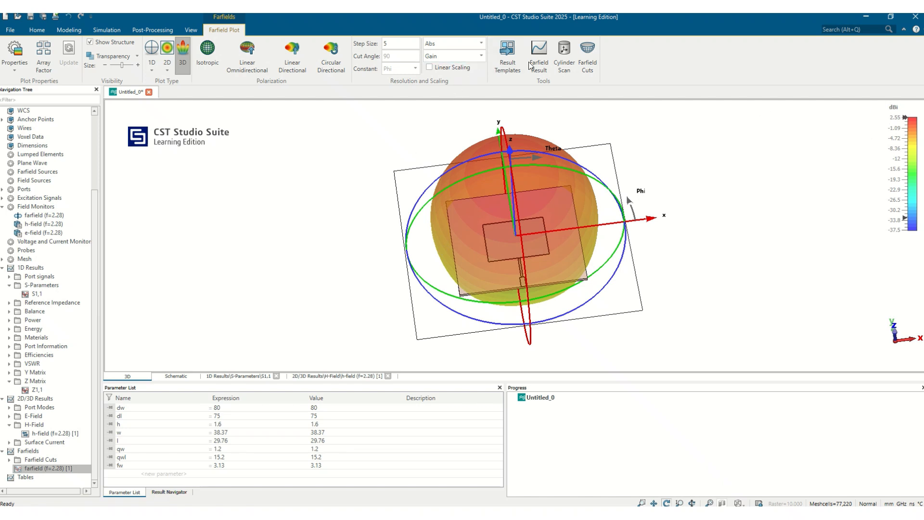
- Compare the farfield's directivity with its gain, and examine the 3D gain pattern around the antenna from several angles
left_click(479, 56)
left_click(439, 67)
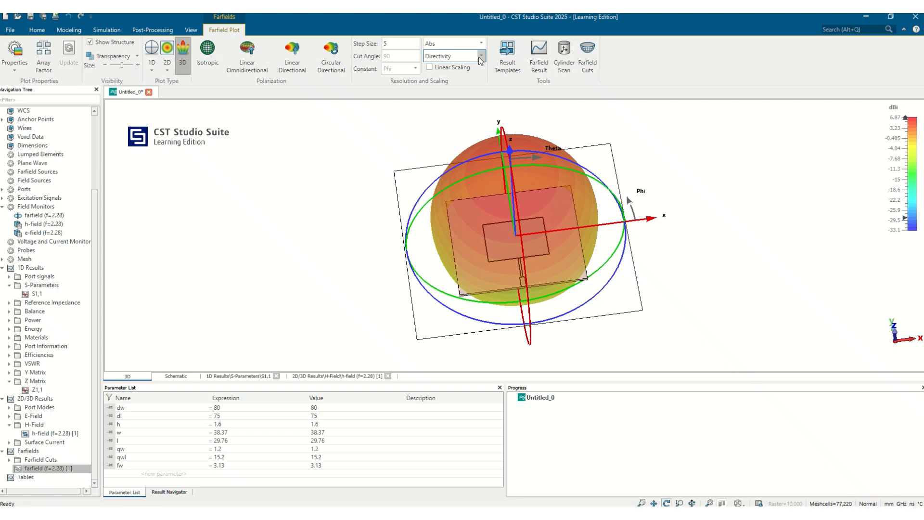
left_click(480, 57)
left_click(443, 72)
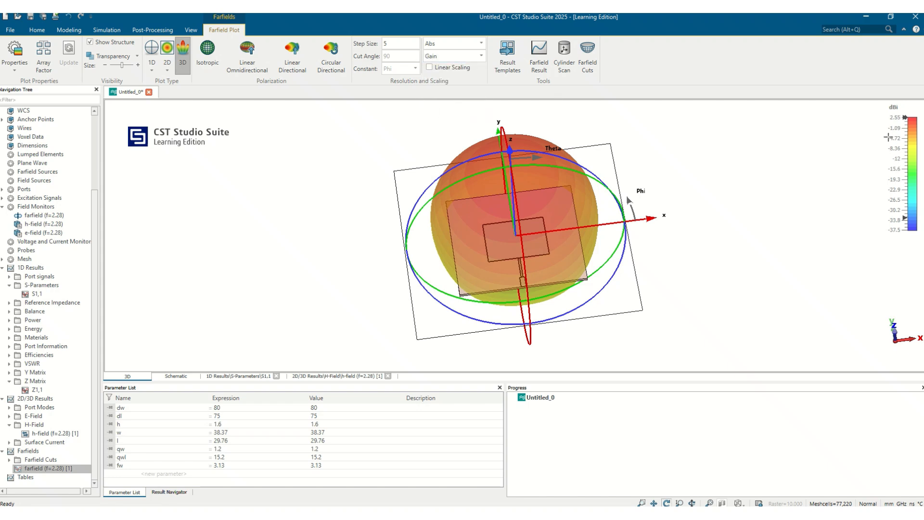
left_click_drag(433, 327, 481, 310)
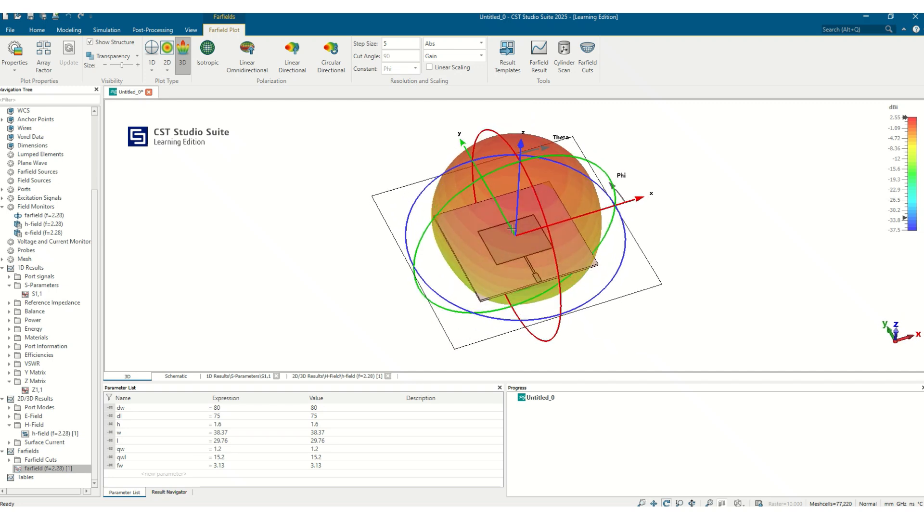
left_click_drag(541, 203, 542, 281)
left_click_drag(456, 109, 421, 248)
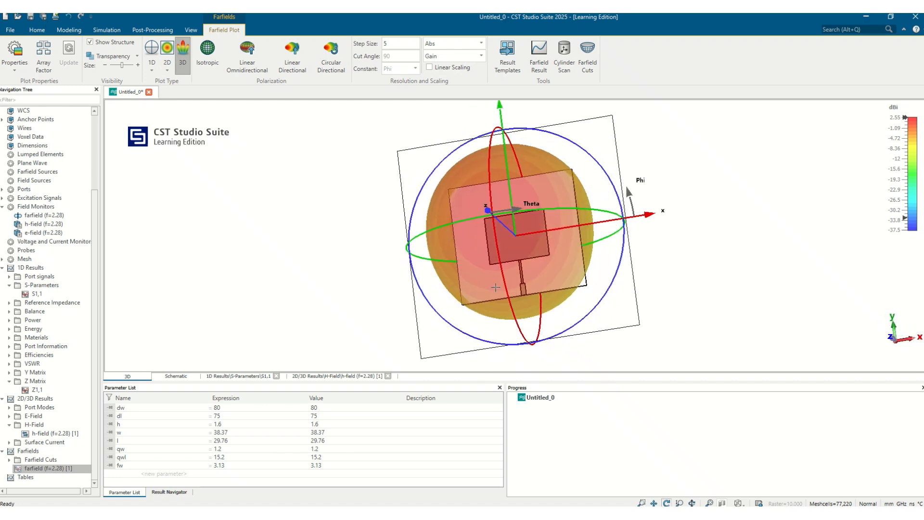
scroll(539, 227, "down", 1)
left_click_drag(494, 233, 656, 202)
left_click_drag(596, 218, 454, 164)
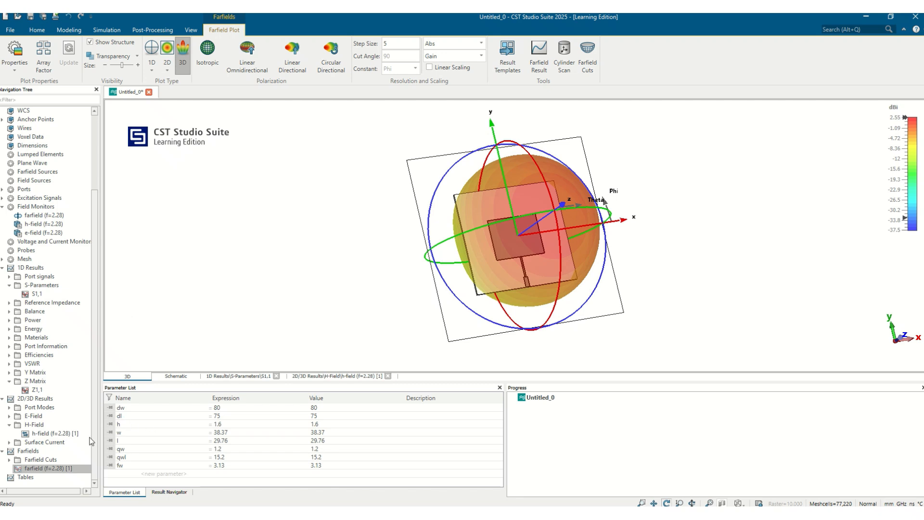
- Display the H-field at 2.28 GHz and examine it over the patch and feed, with and without fields on the cutting plane
left_click(44, 434)
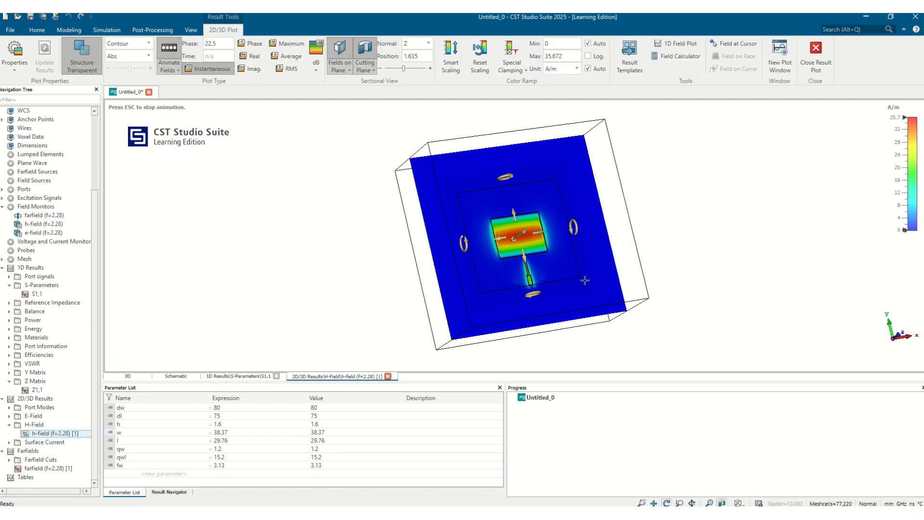
left_click_drag(465, 311, 463, 355)
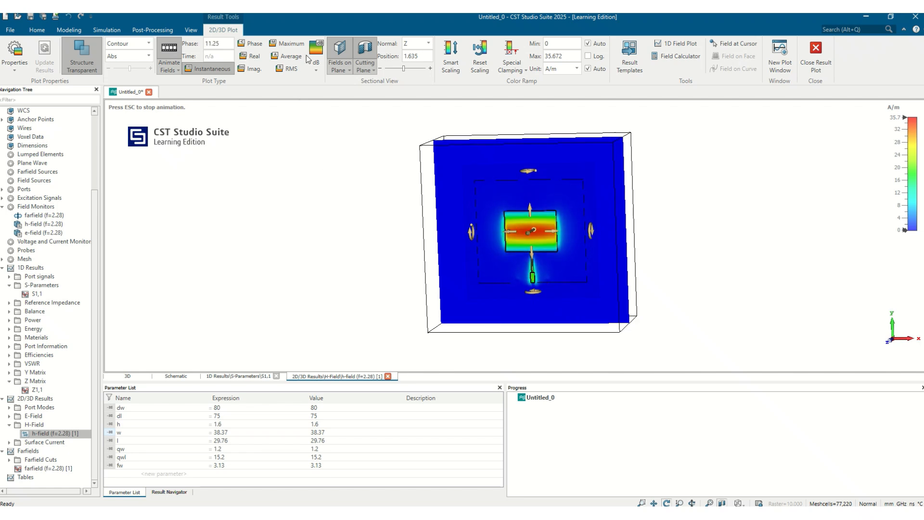
left_click(345, 51)
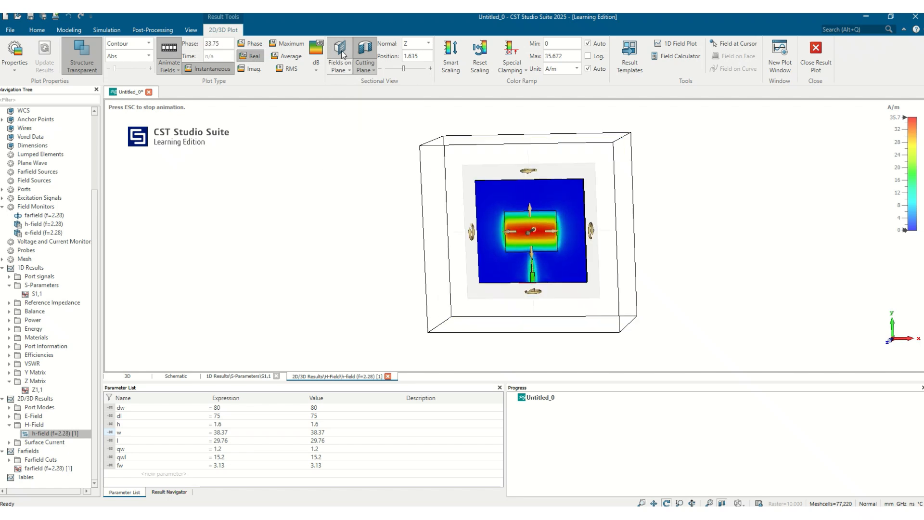
left_click(345, 49)
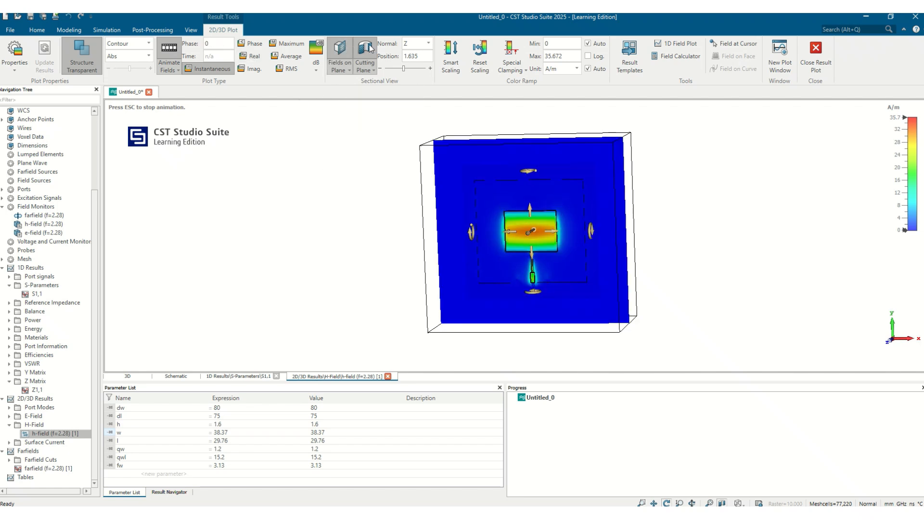
double_click(424, 56)
scroll(565, 260, "up", 5)
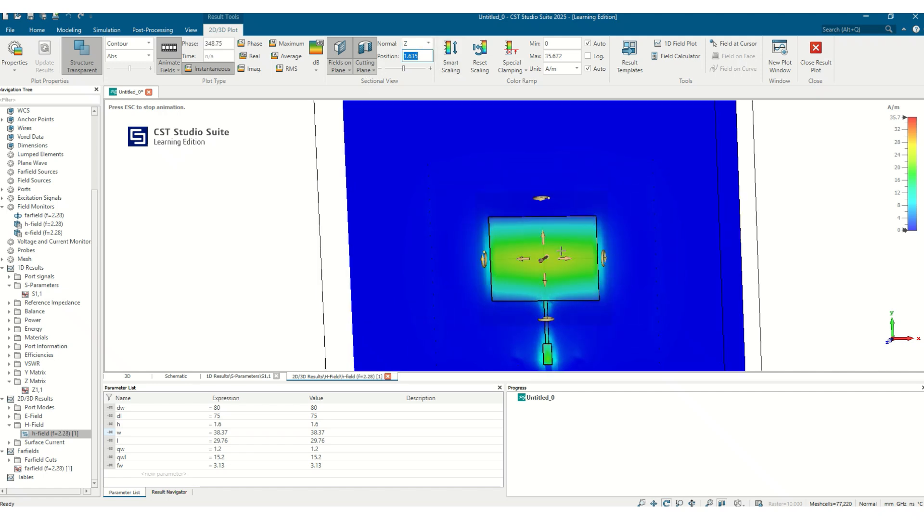
left_click_drag(574, 339, 576, 334)
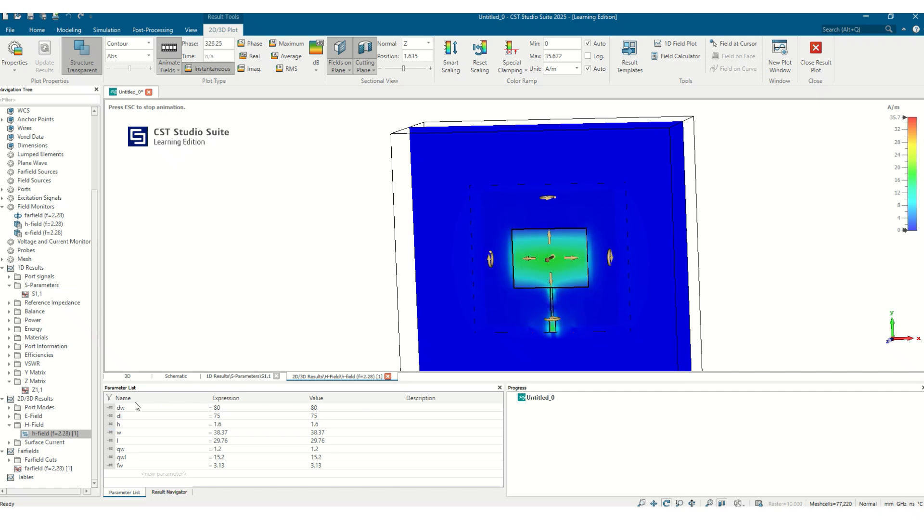
- View the surface current distribution and the E-field distribution at 2.28 GHz
left_click(10, 442)
left_click(47, 451)
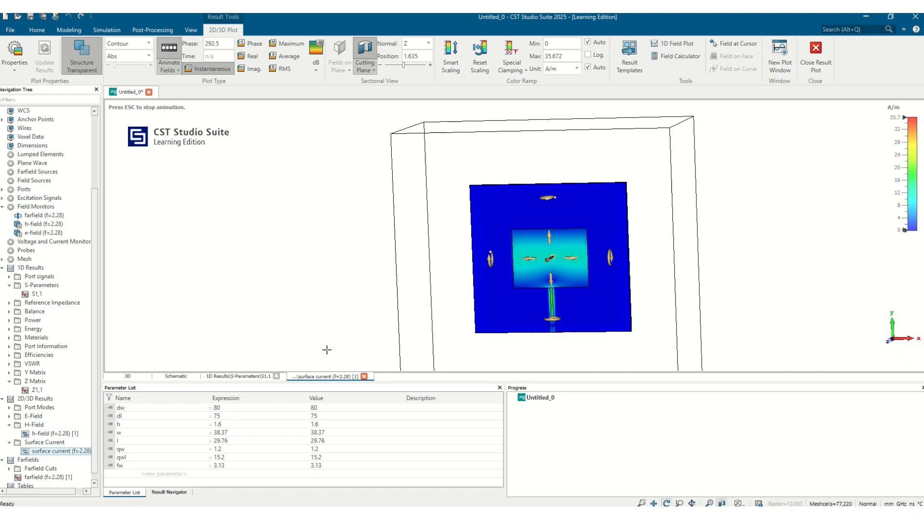
left_click(11, 416)
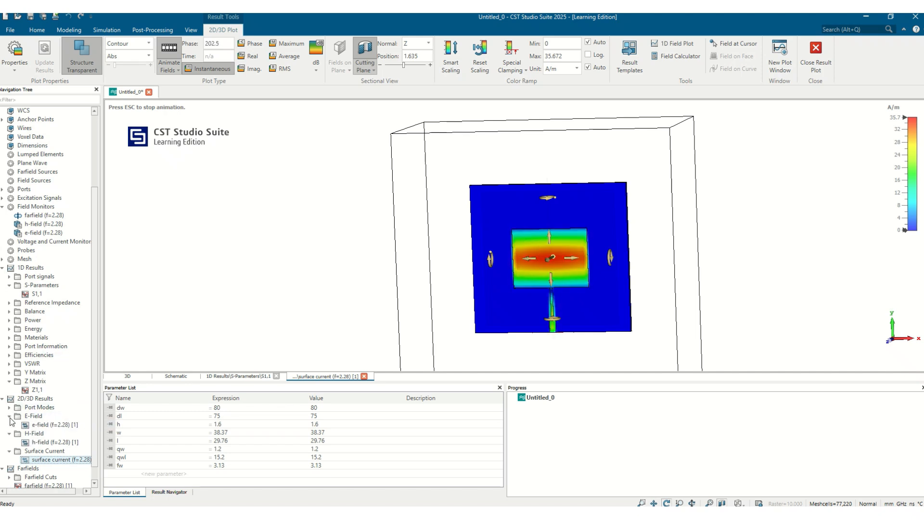
left_click(47, 425)
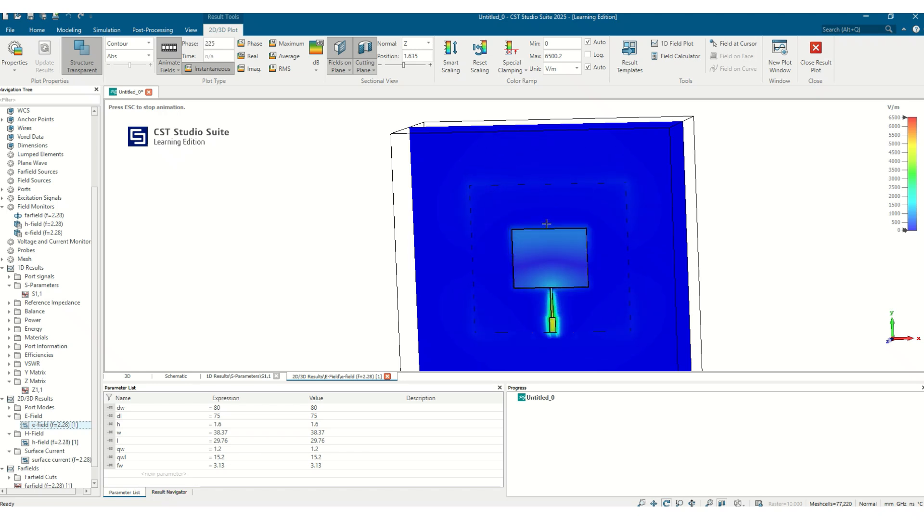
- Collapse component1 in the navigation tree and stop the E-field animation
left_click_drag(94, 199, 99, 110)
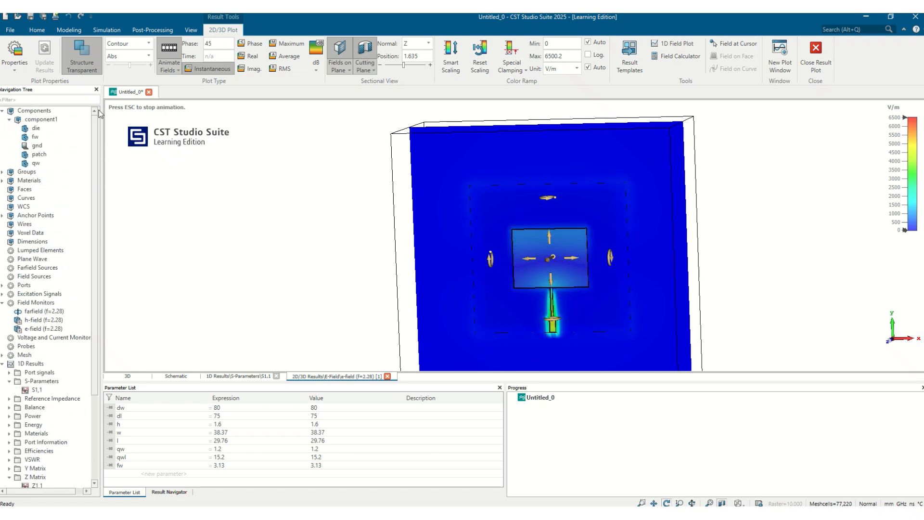
double_click(54, 119)
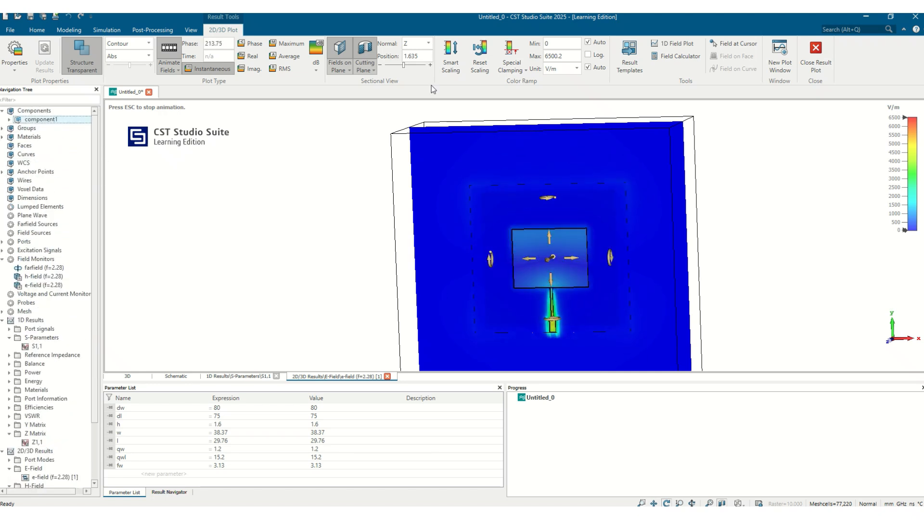
left_click(166, 57)
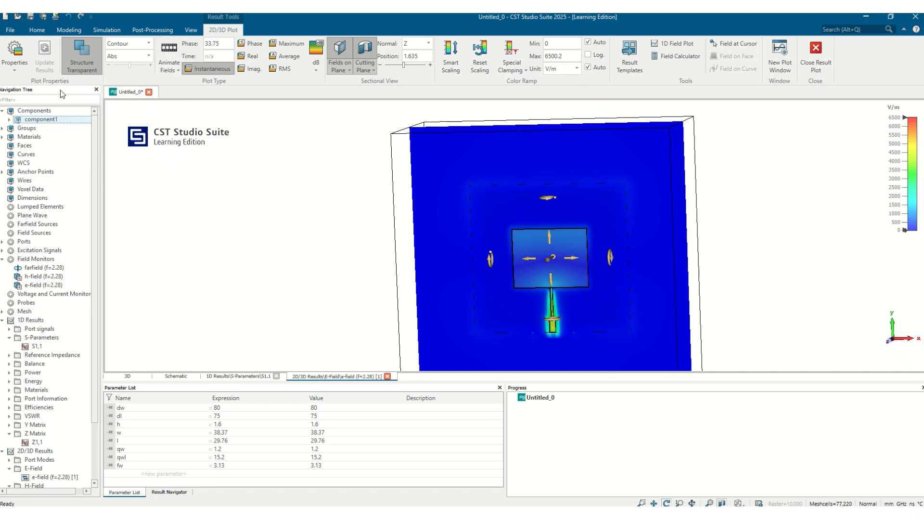